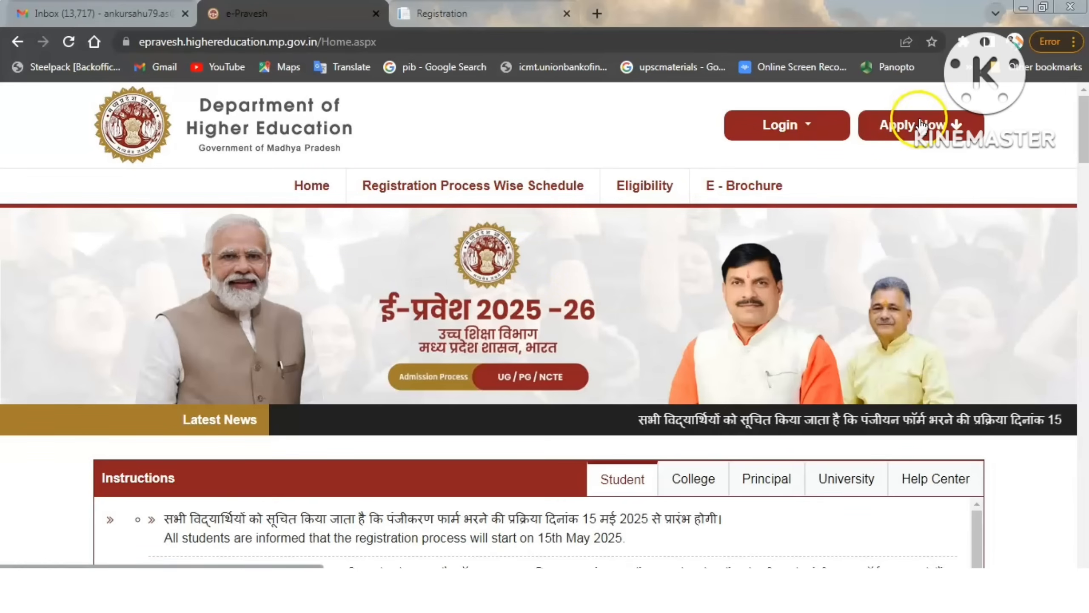
Open the new applicant registration form and set the eligibility to After 12th HSC.
left_click(919, 124)
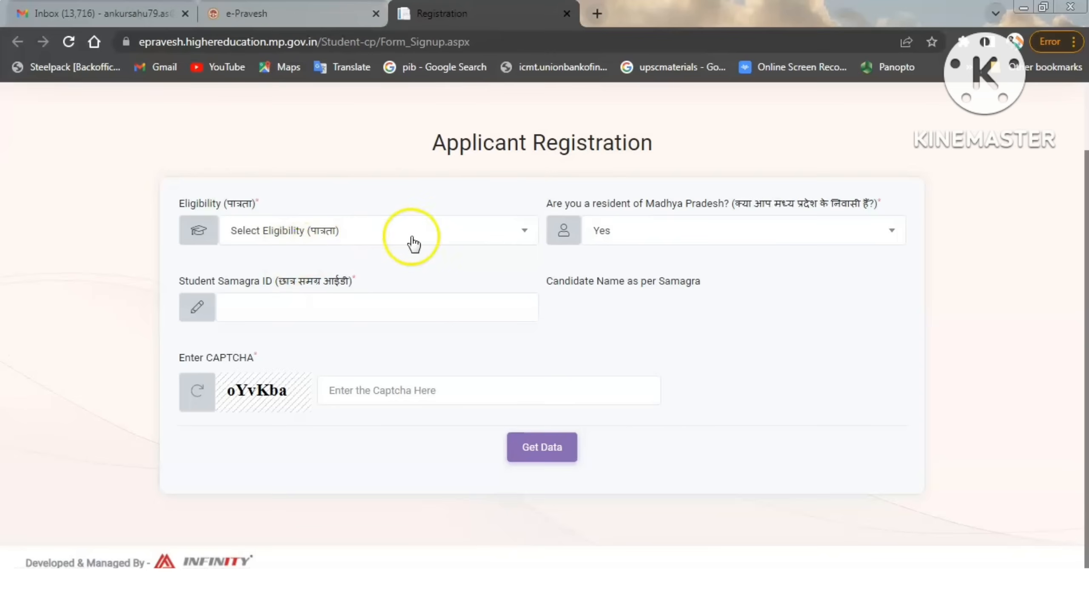
left_click(377, 238)
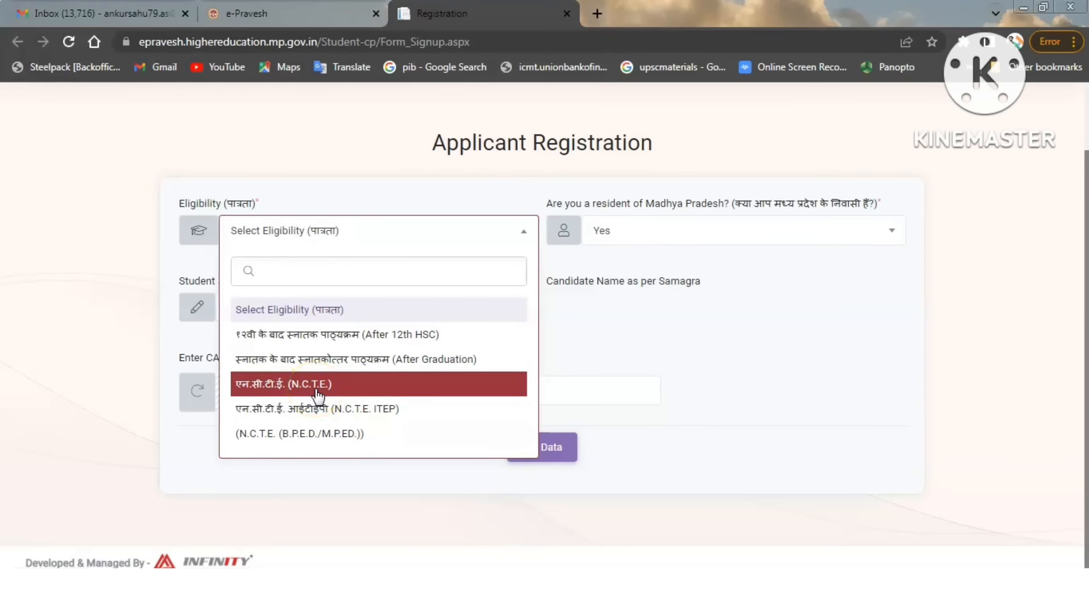
left_click(337, 337)
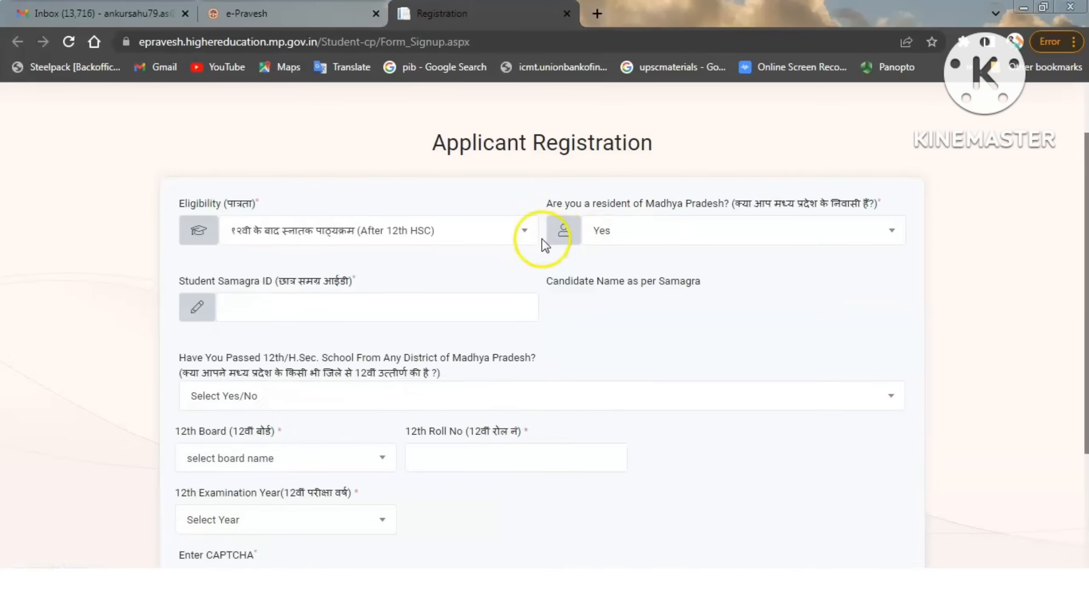
Keep the Madhya Pradesh residency answer as Yes and enter the student's Samagra ID.
left_click(678, 234)
left_click(680, 235)
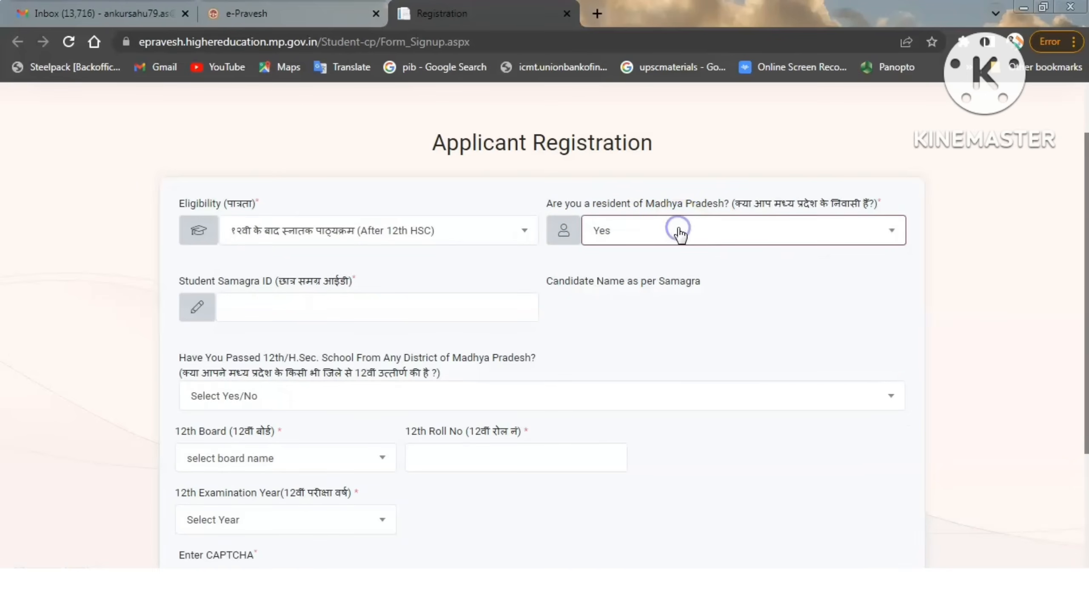
left_click(677, 305)
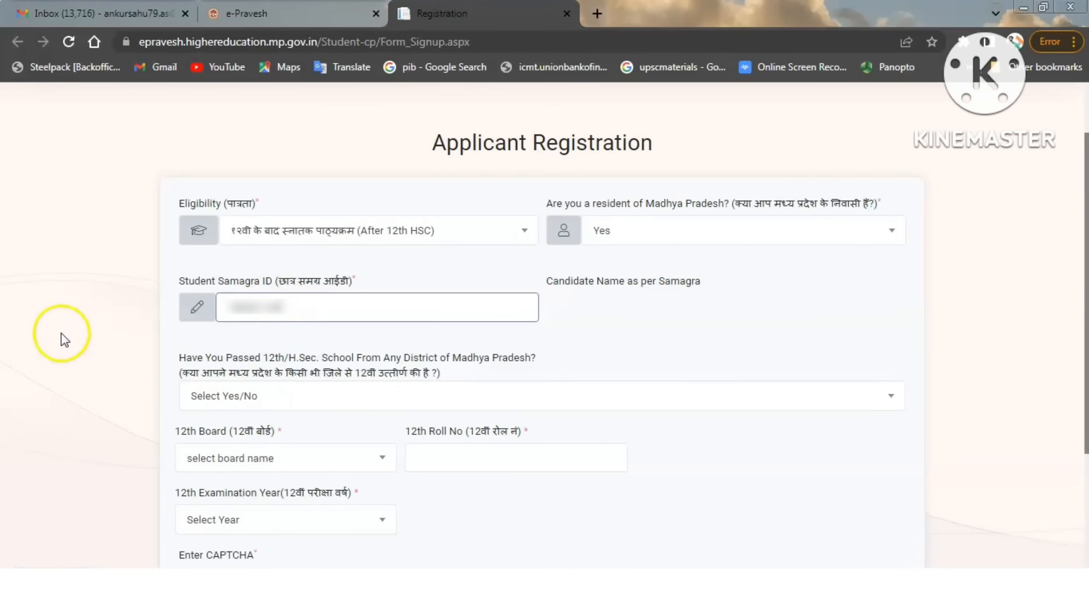
left_click(61, 334)
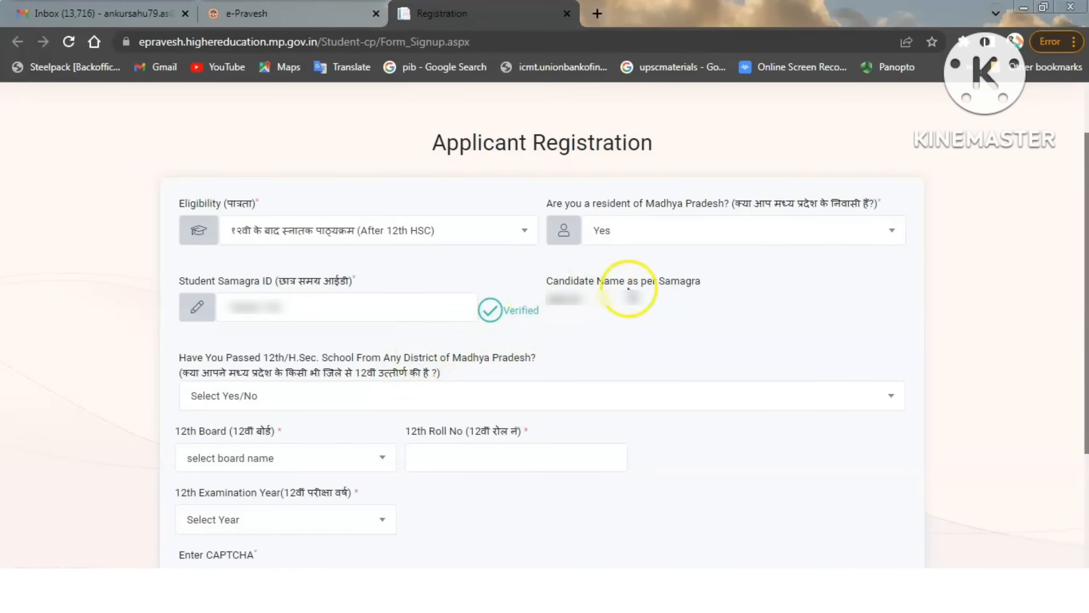
Answer Yes to passing 12th from a Madhya Pradesh district and set the 12th board district to Jabalpur.
scroll(506, 283, "down", 5)
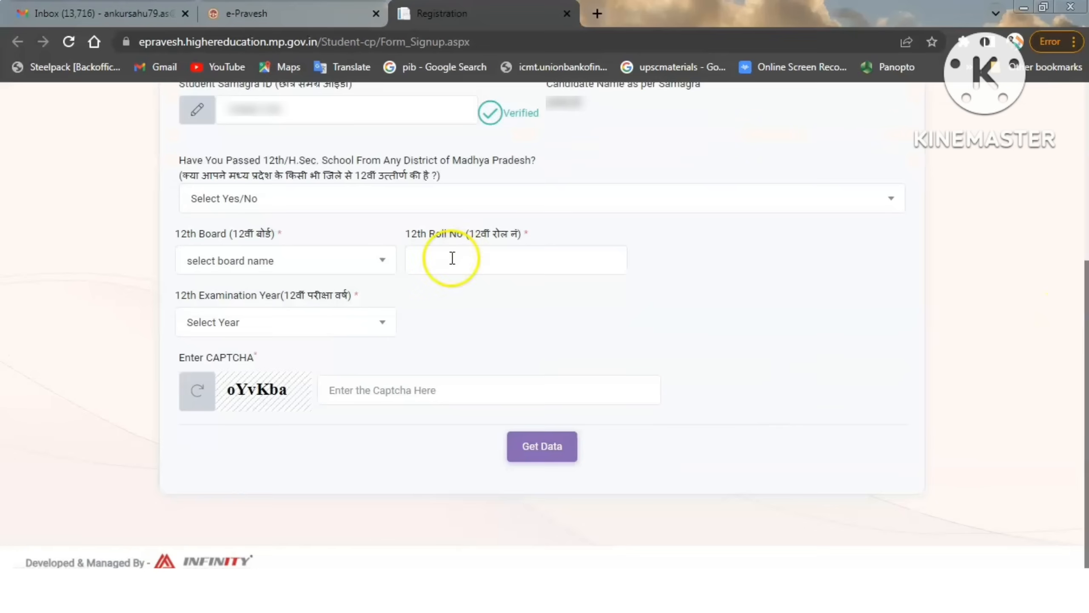
left_click(315, 198)
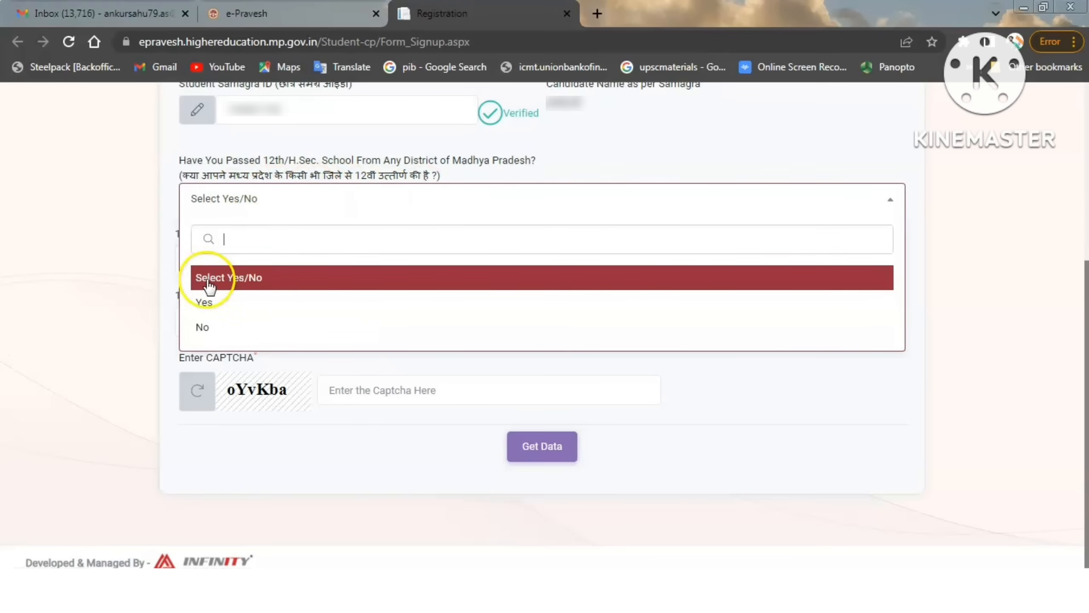
left_click(224, 301)
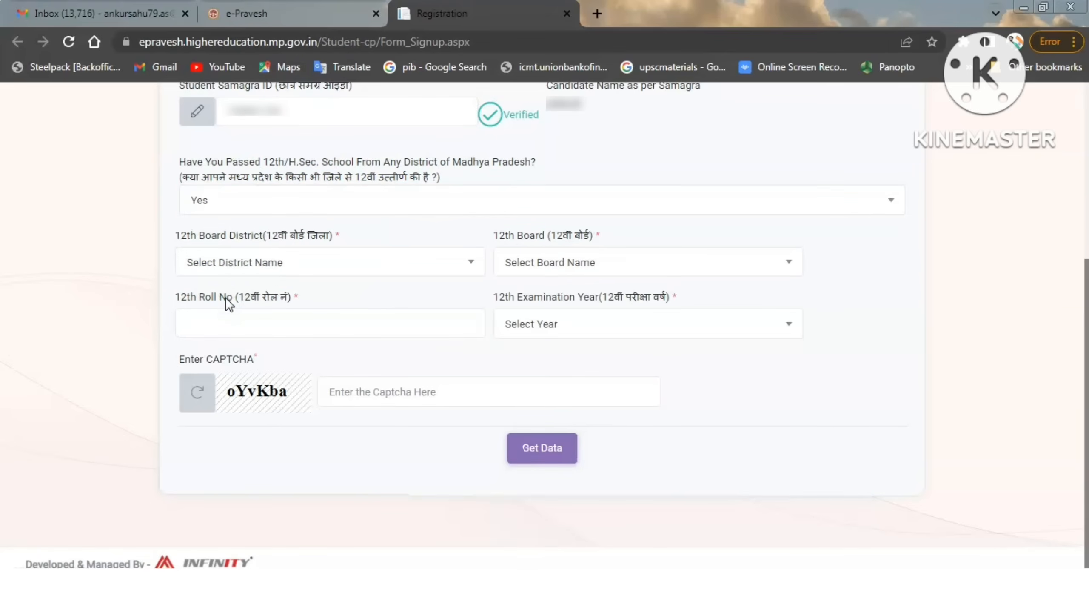
left_click(267, 262)
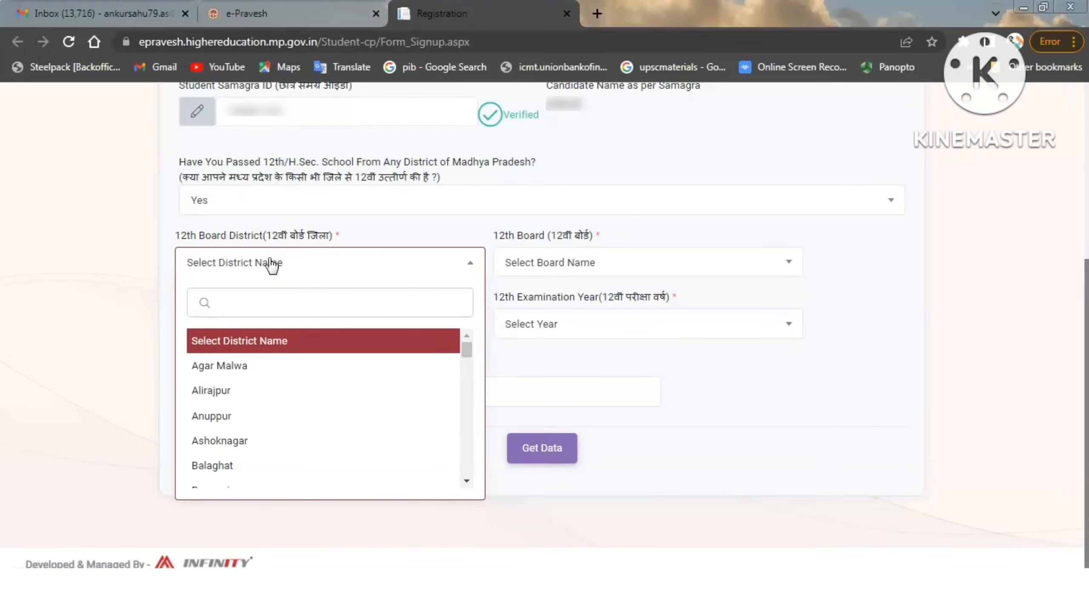
type("j")
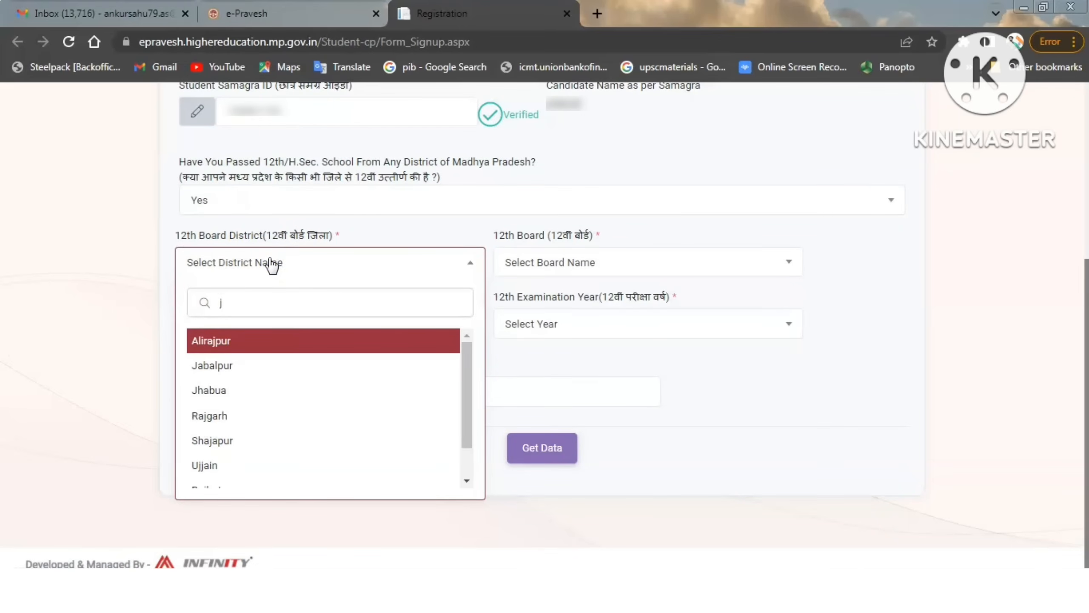
left_click(260, 365)
Choose Madhya Pradesh Board of Secondary Education (MPBSE), enter the 12th roll number, and set the examination year to 2015.
left_click(603, 266)
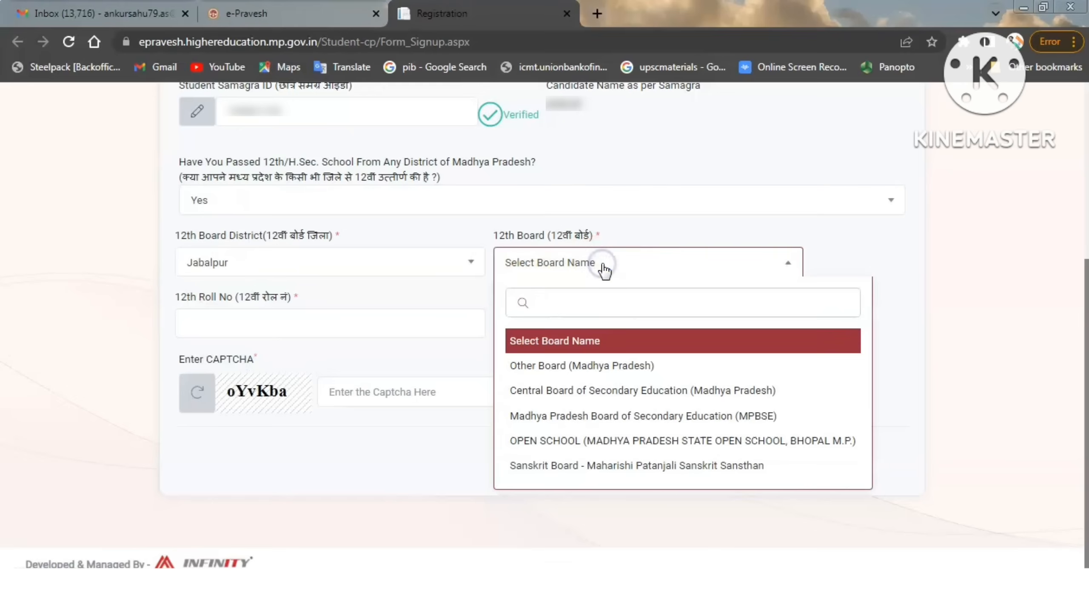
left_click(643, 416)
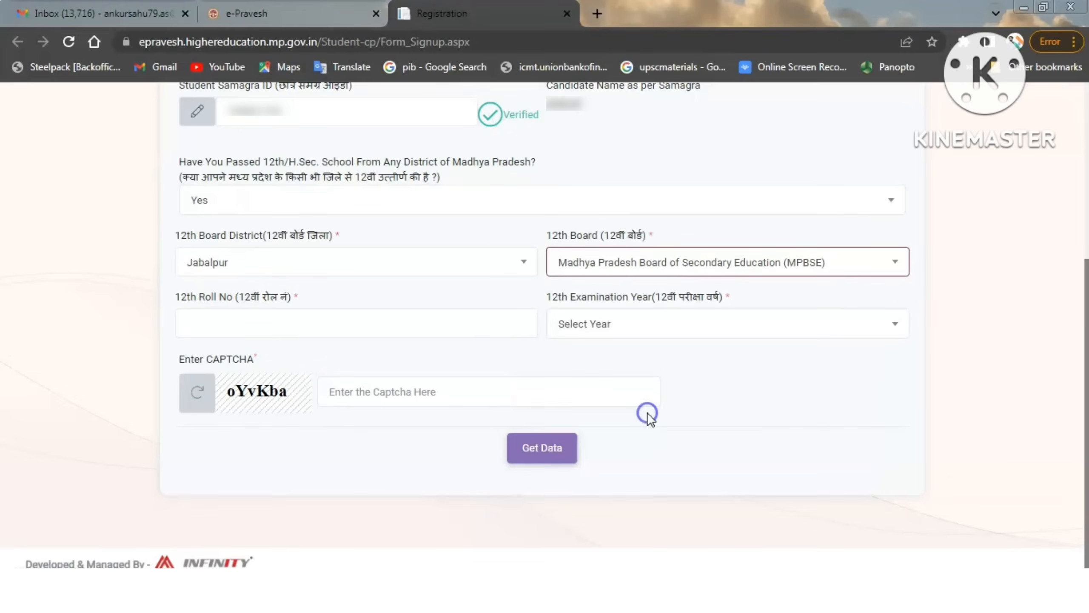
left_click(257, 330)
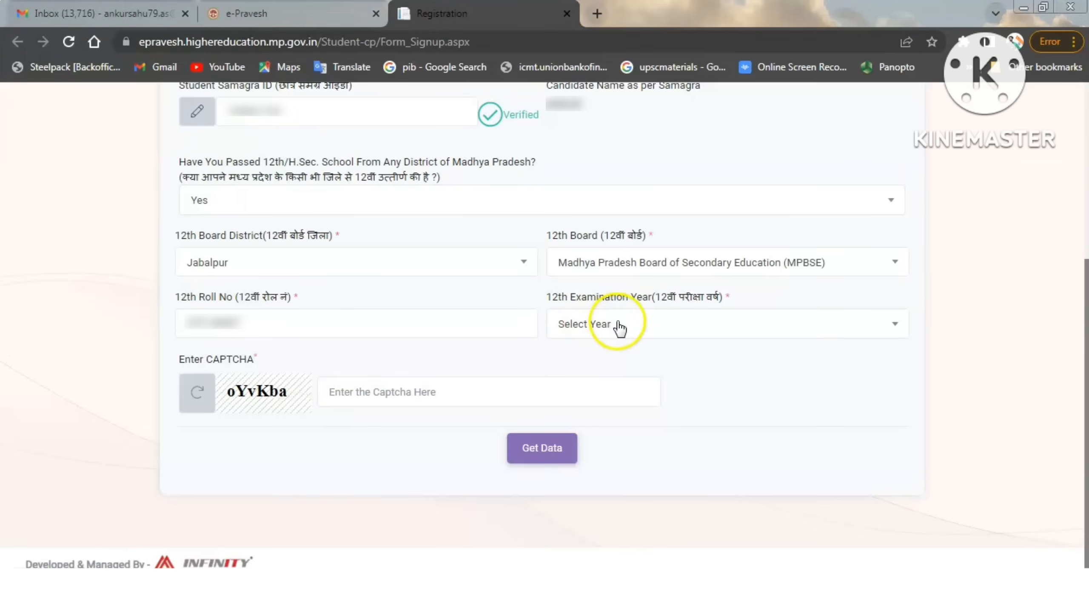
left_click(620, 326)
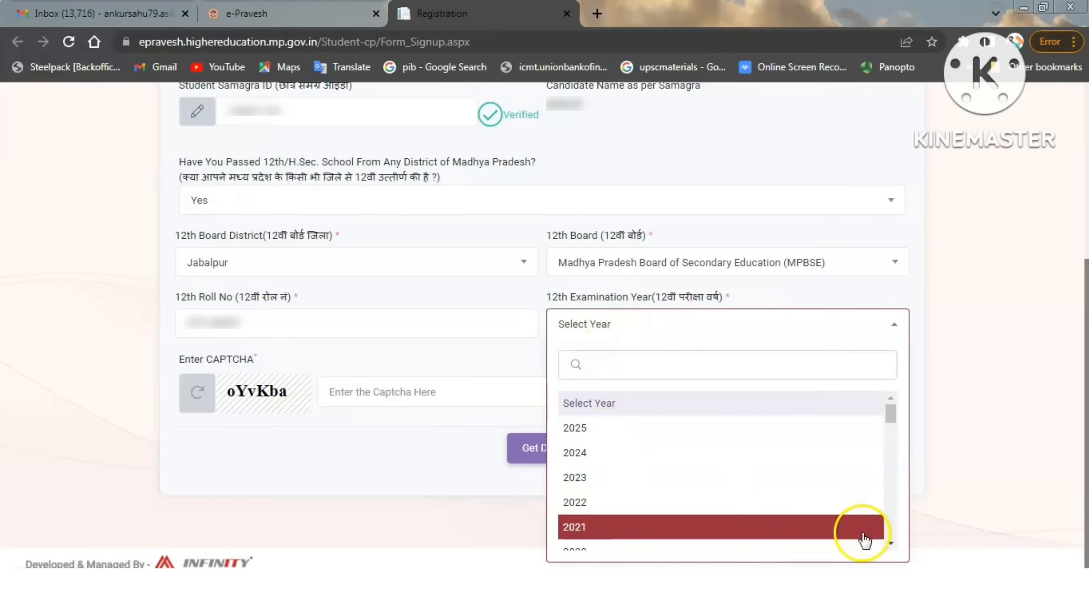
left_click(891, 543)
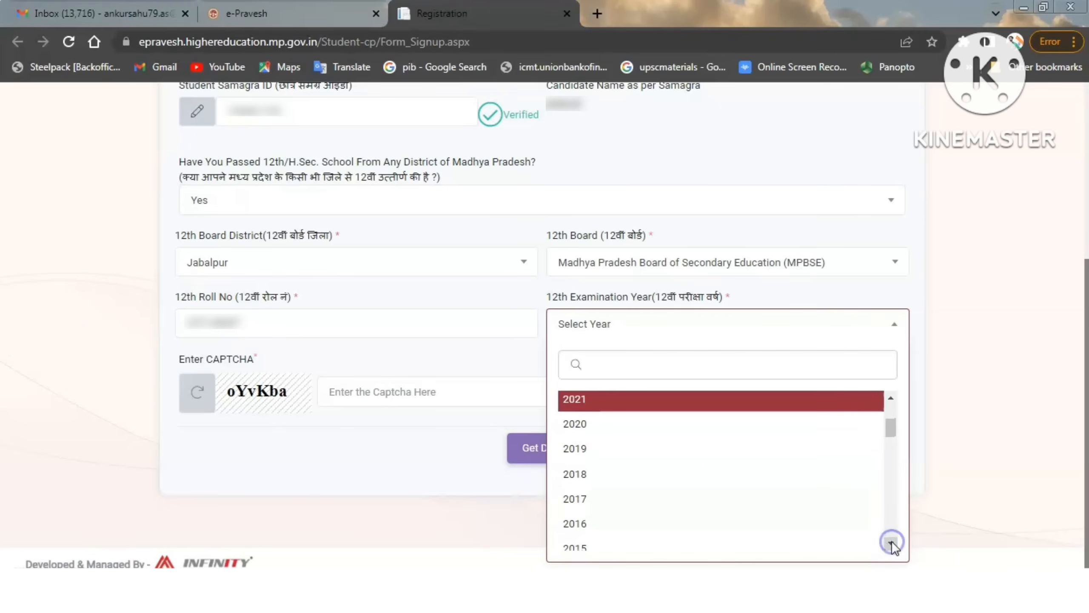
left_click(837, 546)
Enter the displayed CAPTCHA, fetch the applicant's data, and acknowledge the notice.
left_click(380, 388)
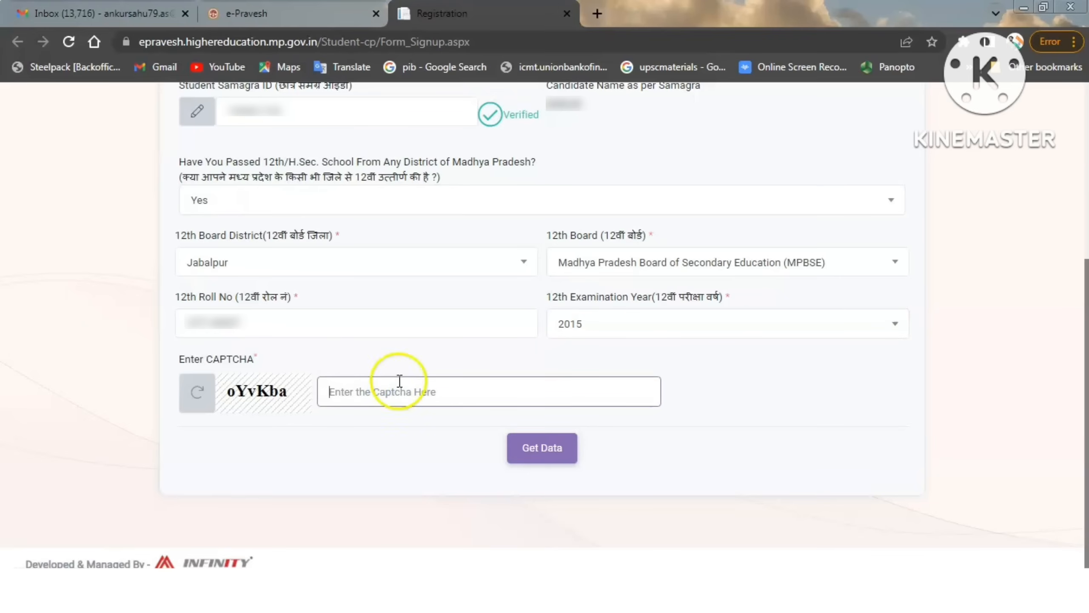
type("oYvKba")
left_click(546, 442)
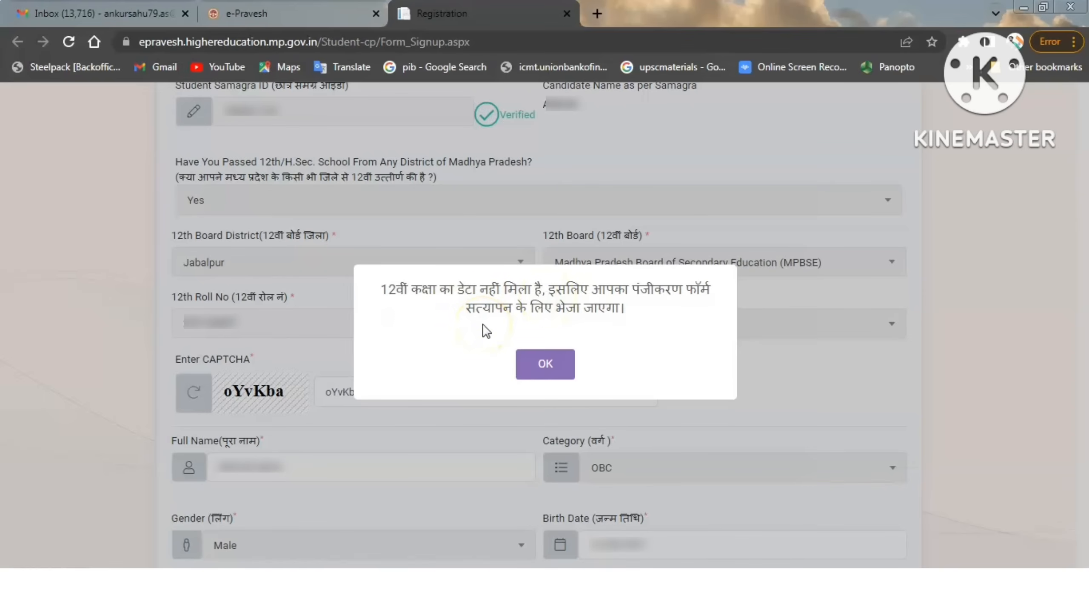
left_click(543, 362)
Fill in the applicant's e-mail address and verify the registration with a generated OTP.
scroll(770, 474, "down", 5)
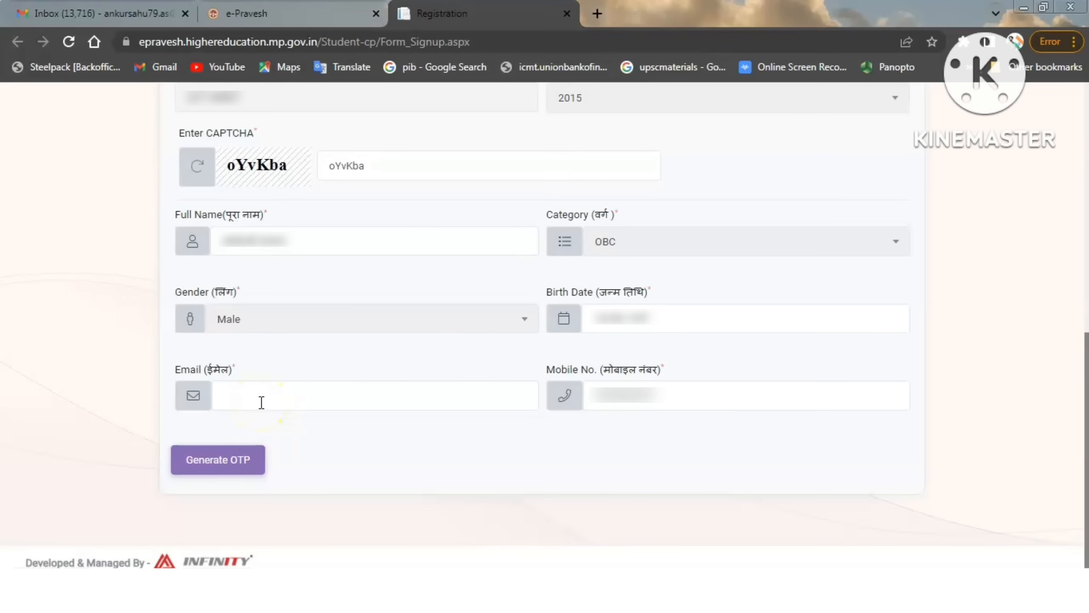
left_click(93, 428)
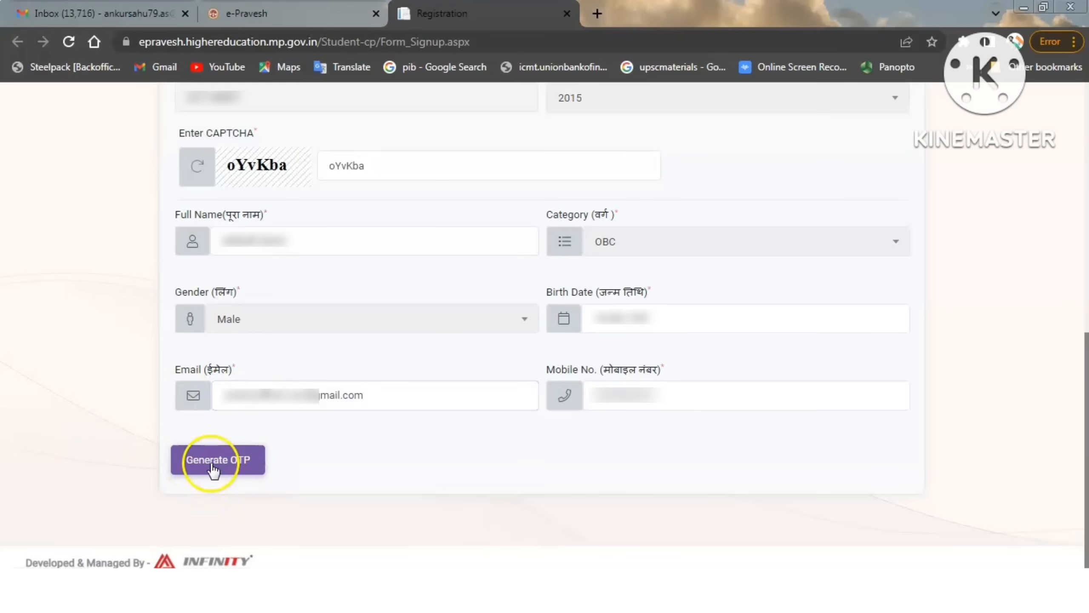
left_click(232, 463)
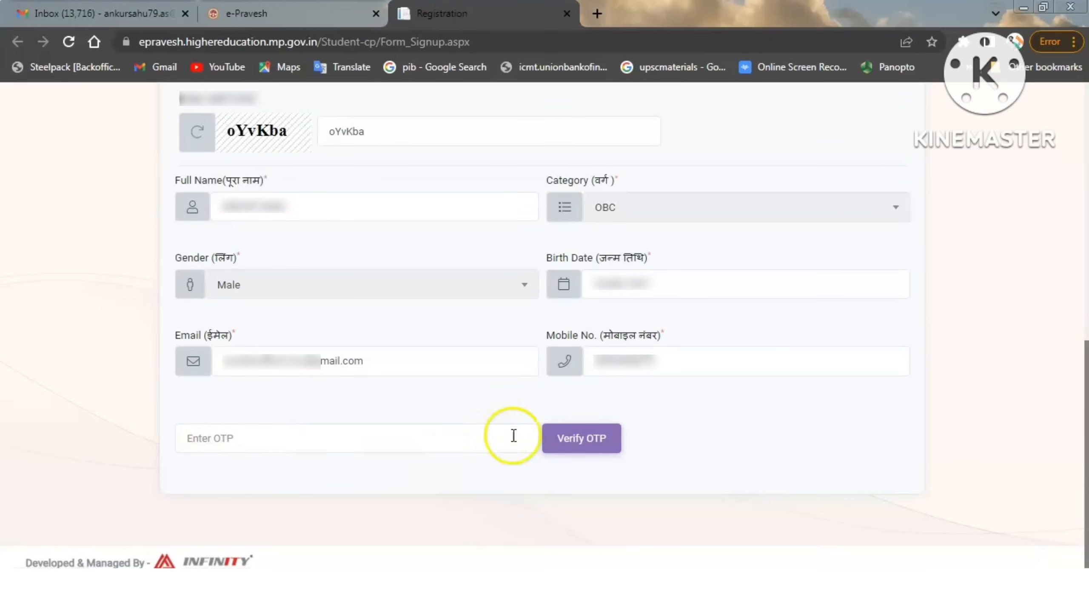
left_click(583, 438)
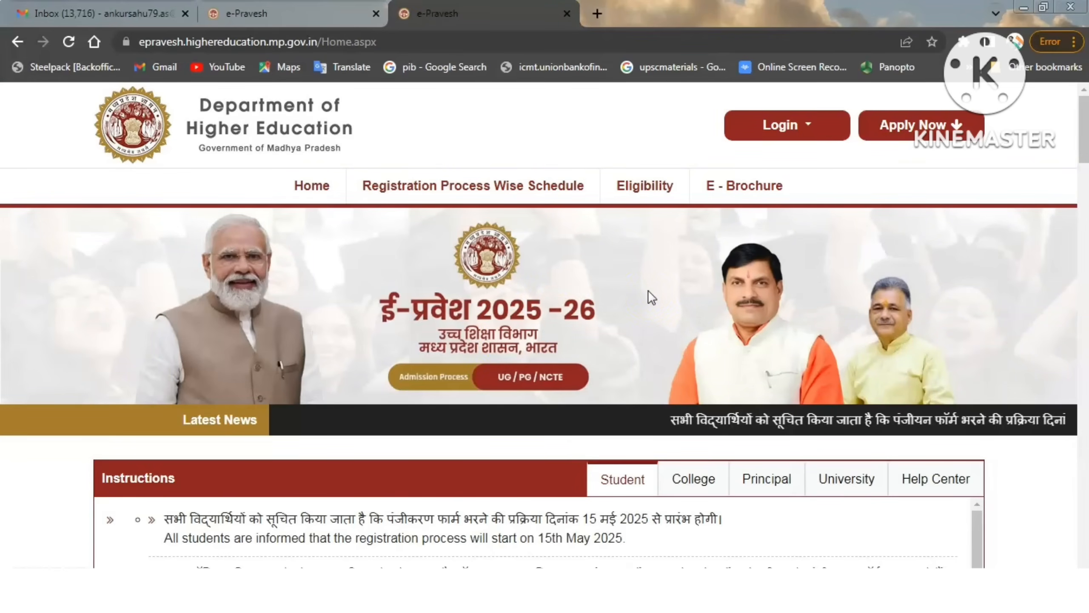
Open the student login page from the e-Pravesh home page.
left_click(864, 177)
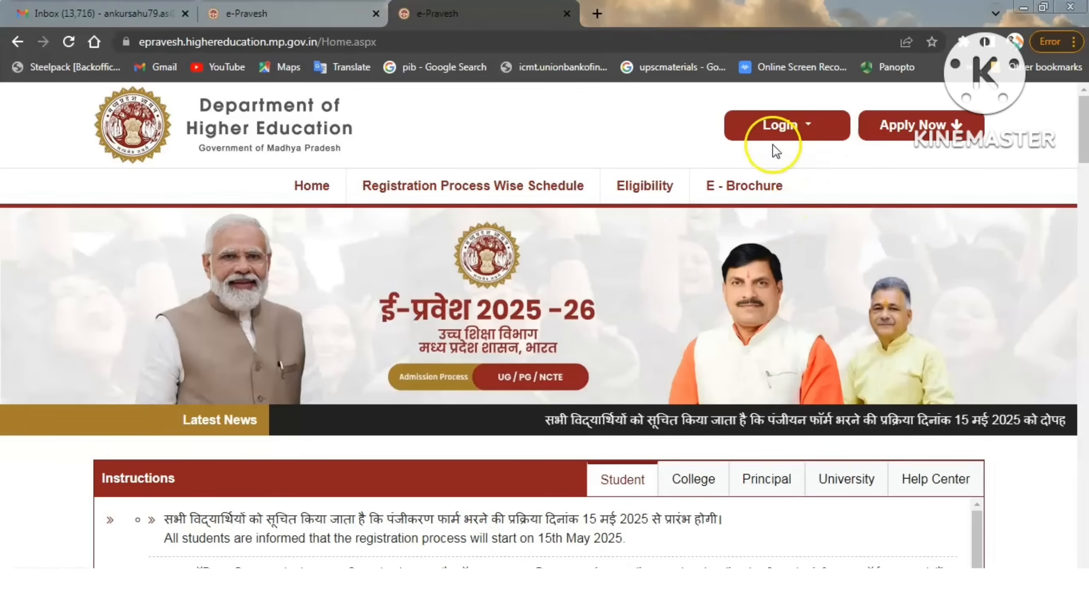
left_click(808, 125)
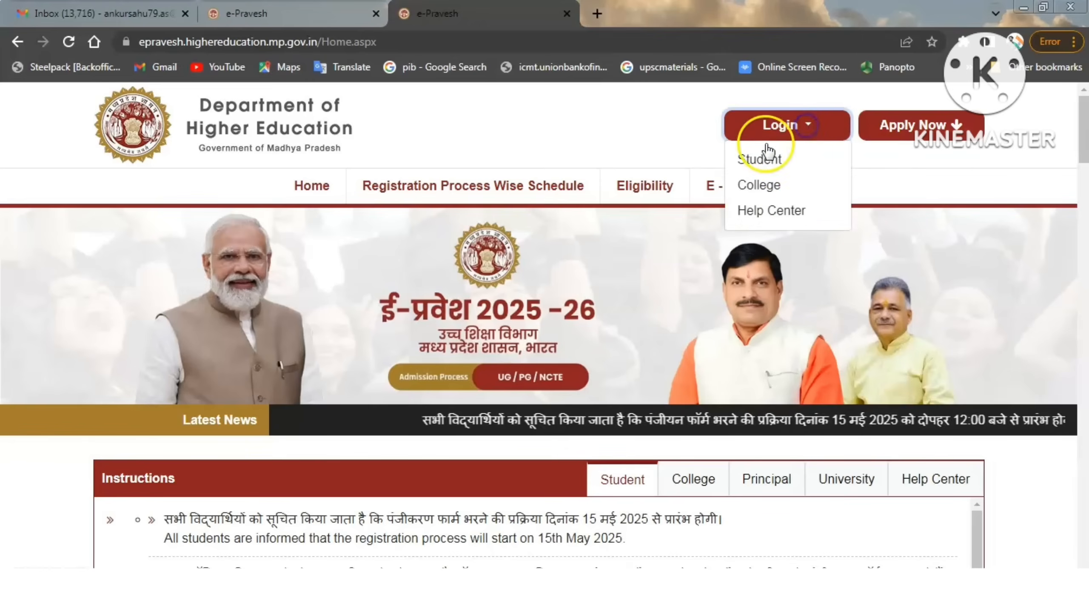
left_click(760, 159)
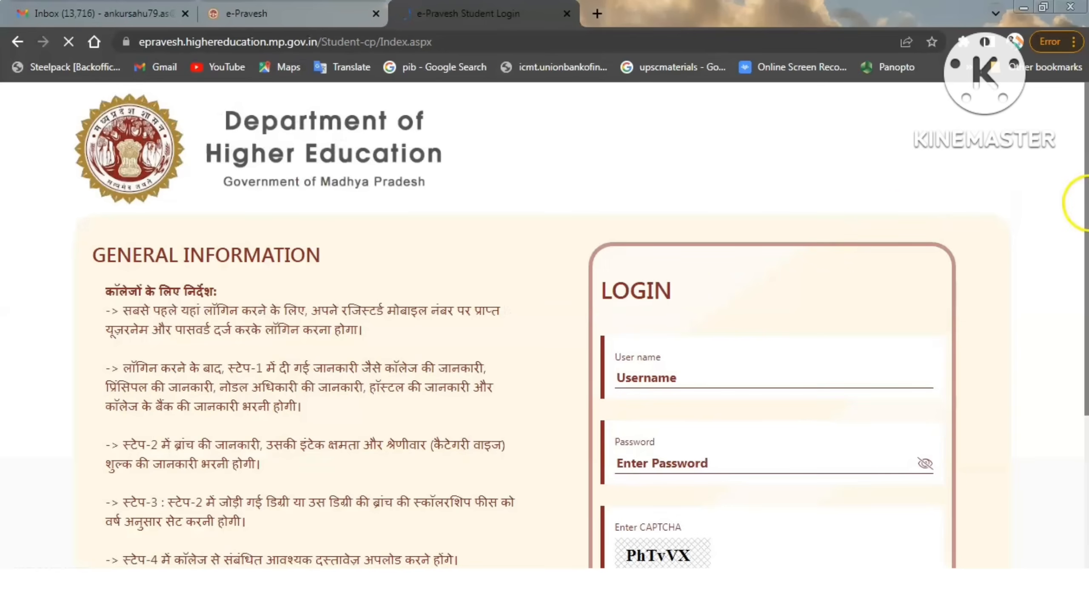
Review the Basic Detail form's candidate profile, including the blood group and marital status options, and its contact details.
left_click_drag(1086, 204, 1087, 340)
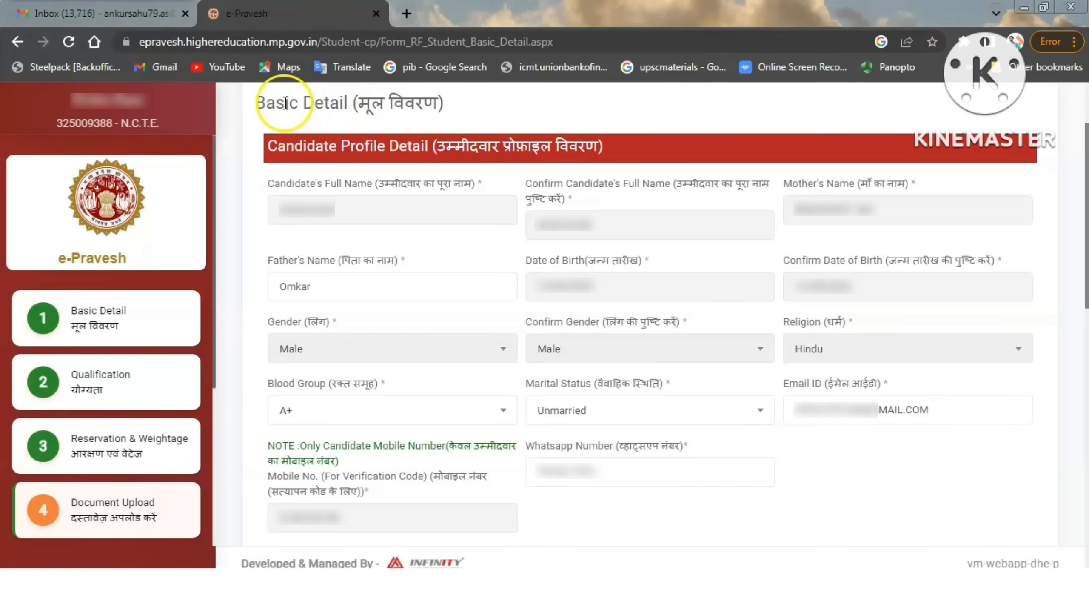
left_click(277, 104)
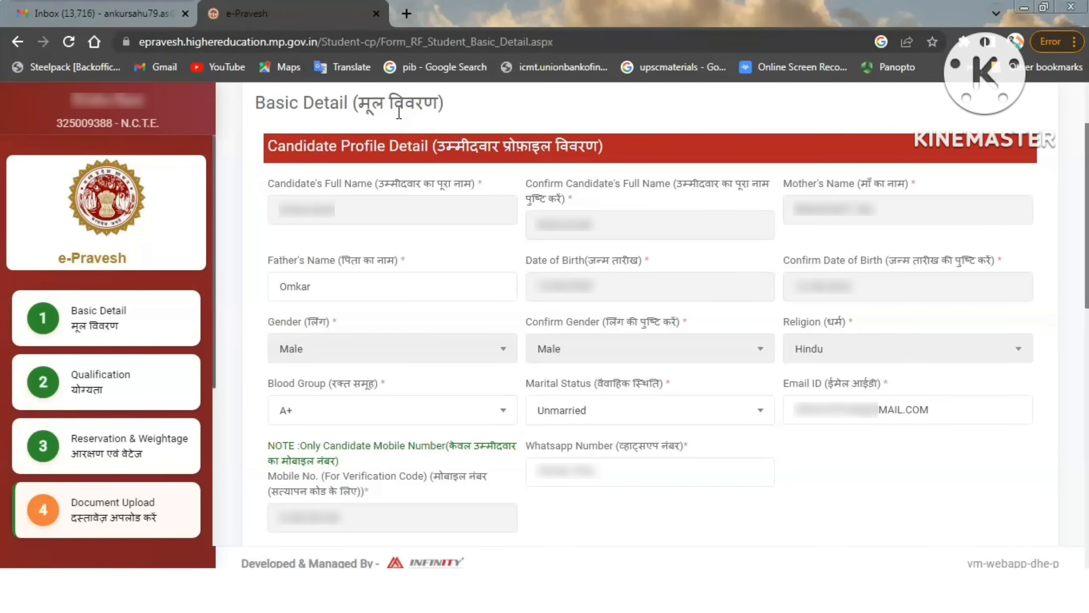
left_click(352, 154)
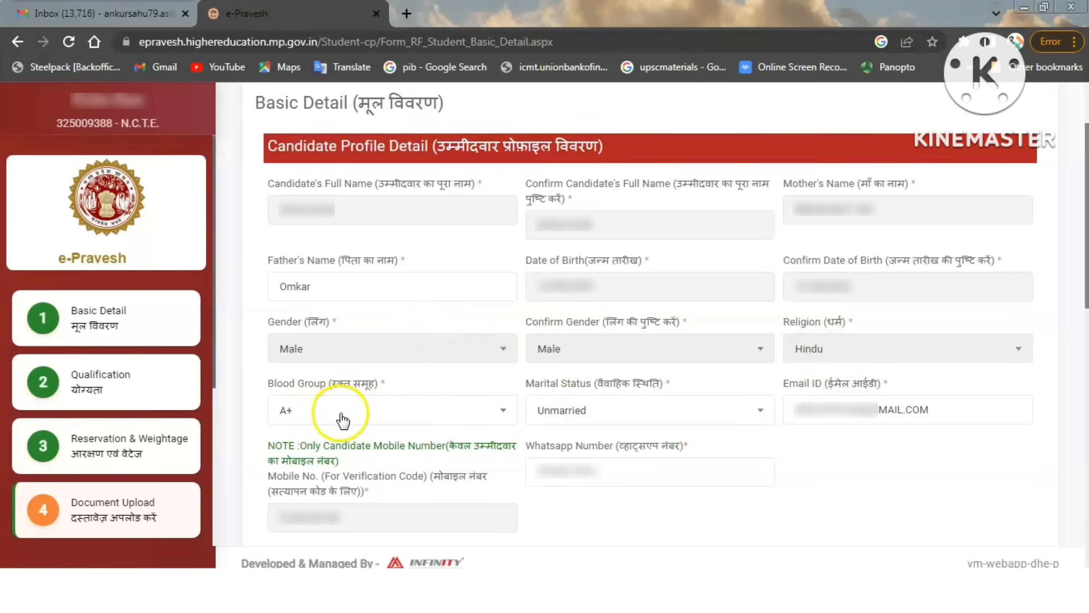
left_click(390, 414)
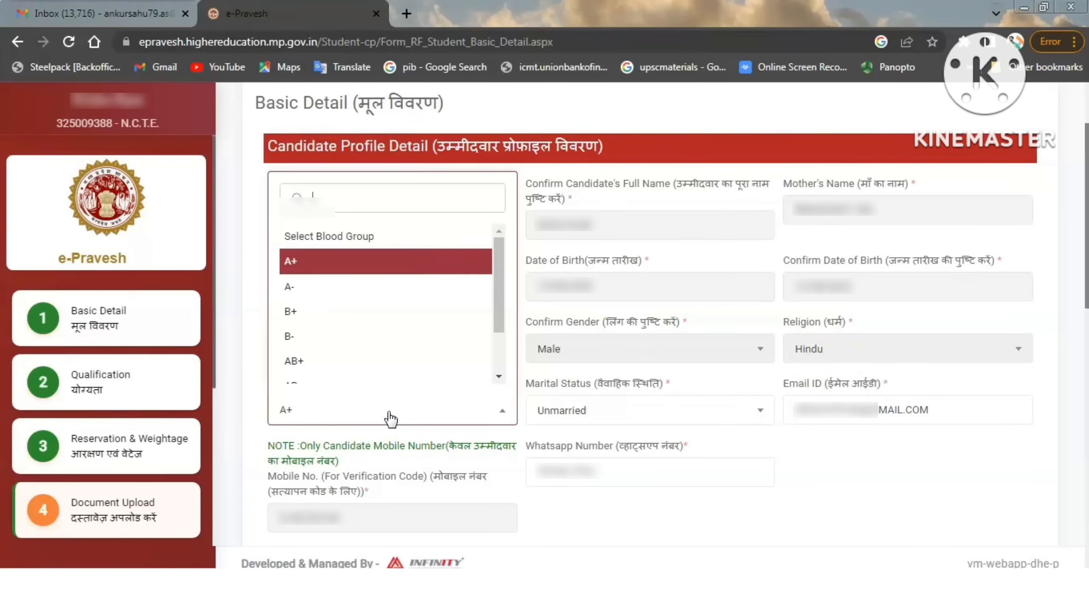
left_click(426, 414)
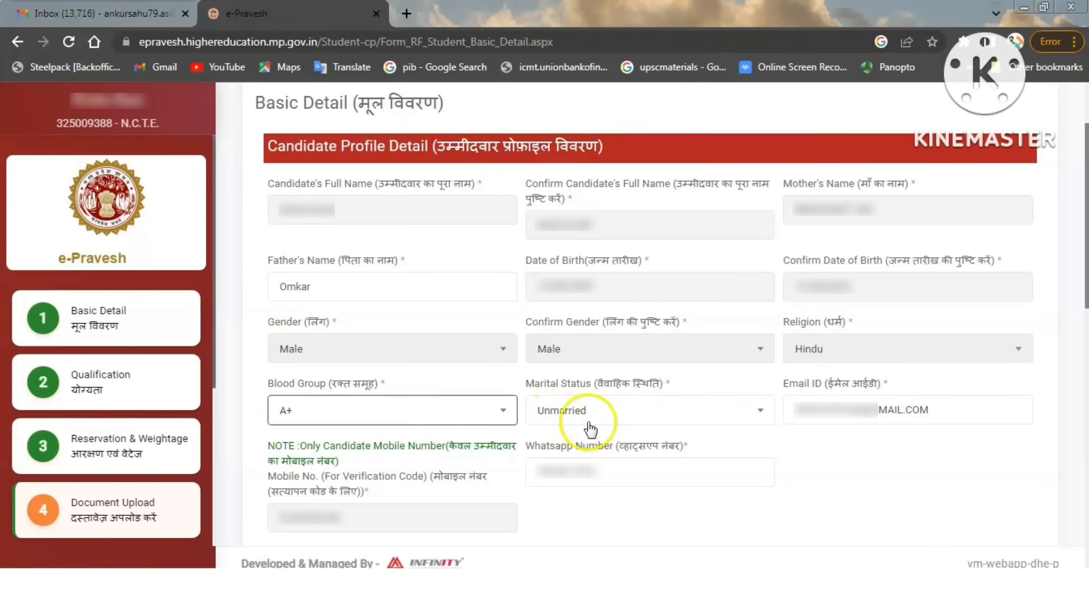
left_click(645, 411)
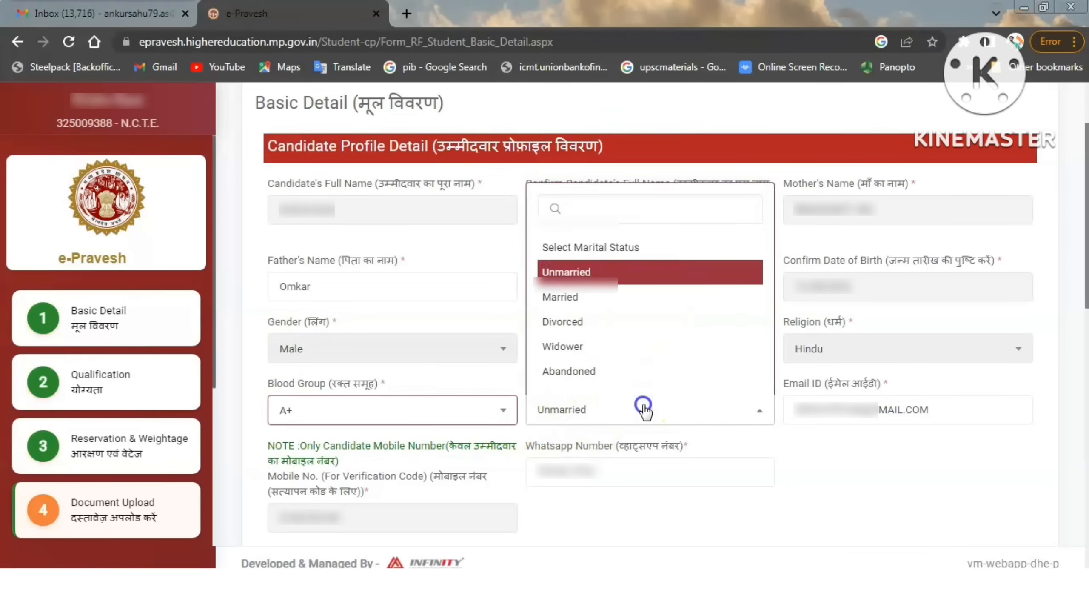
left_click(644, 409)
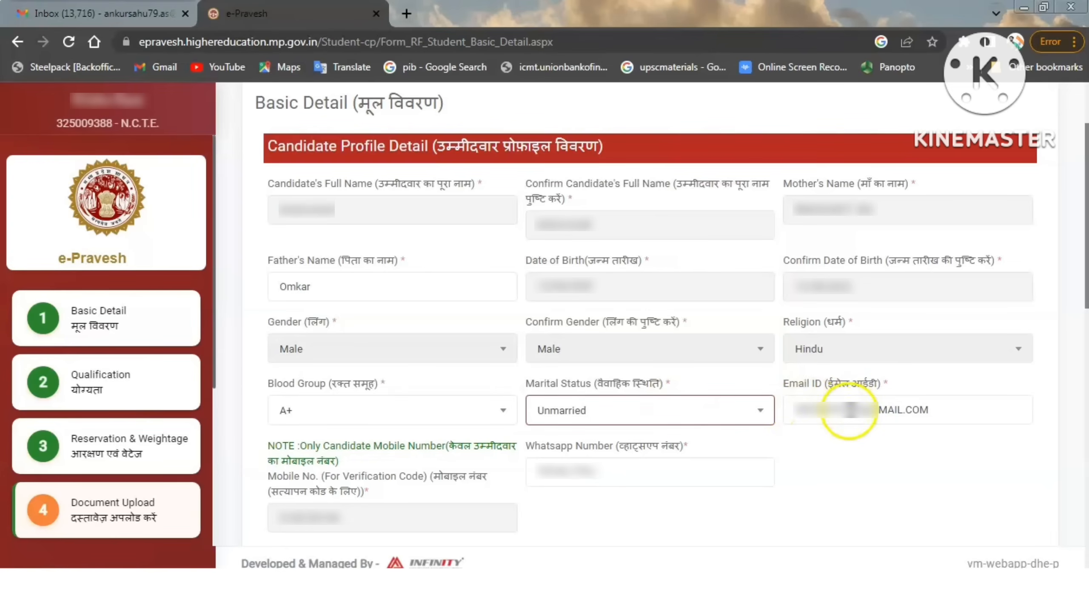
left_click(843, 409)
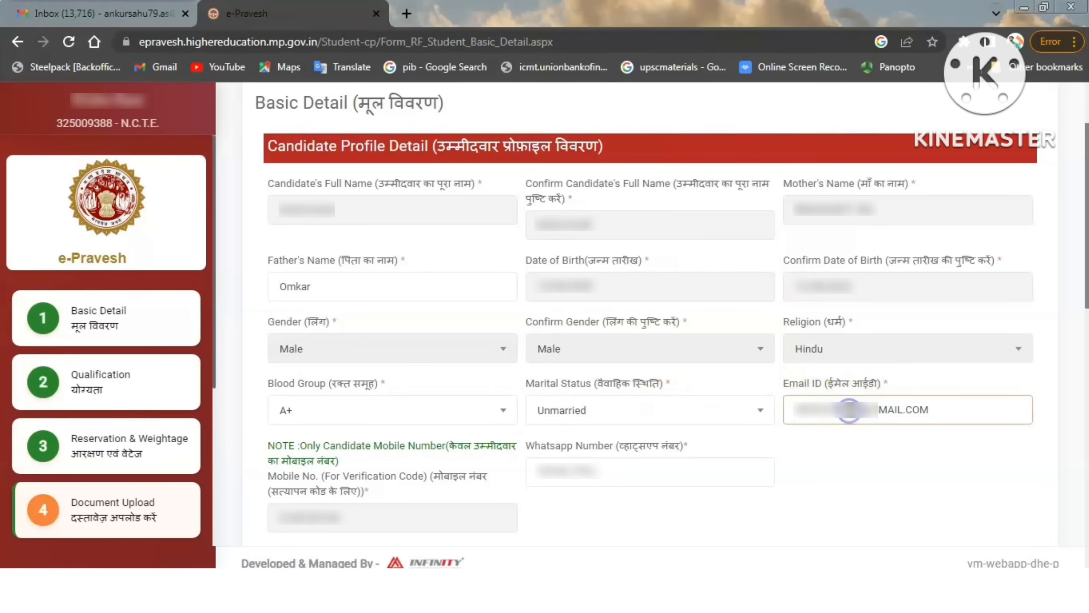
left_click(297, 522)
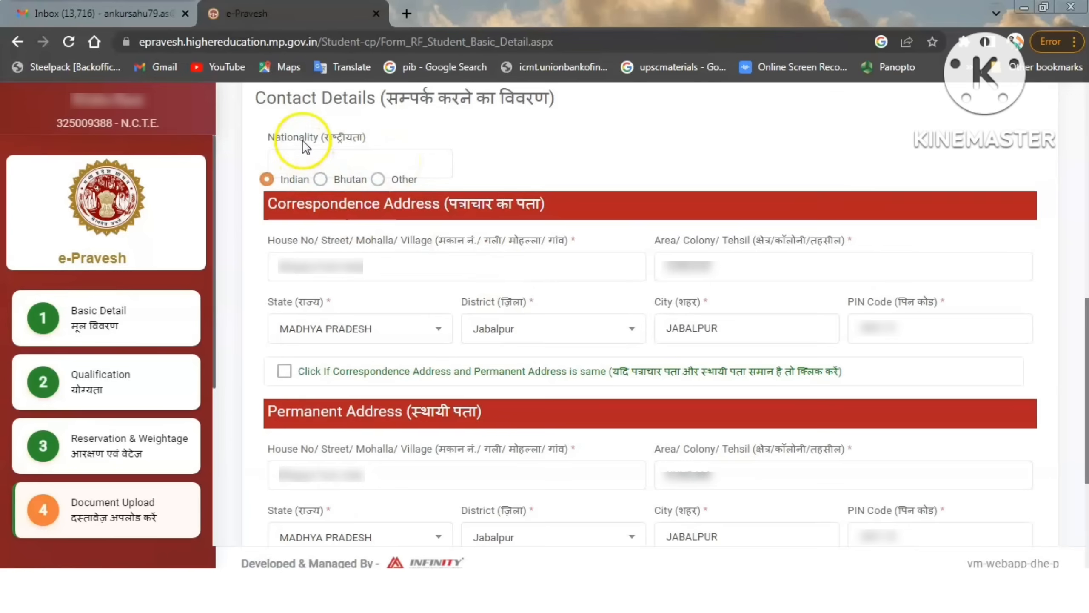
scroll(352, 105, "up", 1)
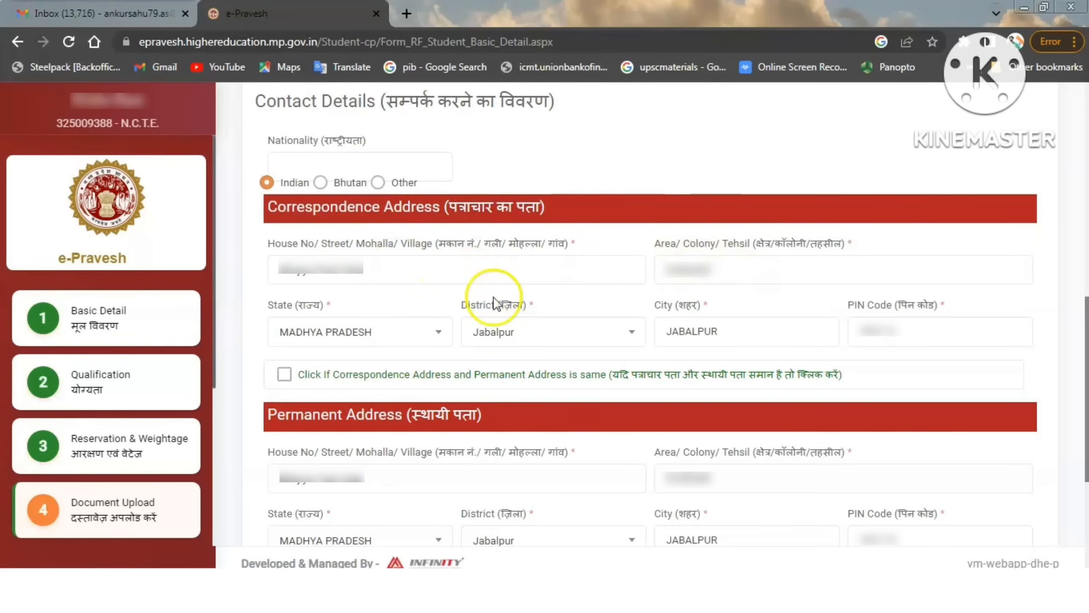
Mark the permanent address as the same as the correspondence address and save the Basic Detail form.
left_click(411, 343)
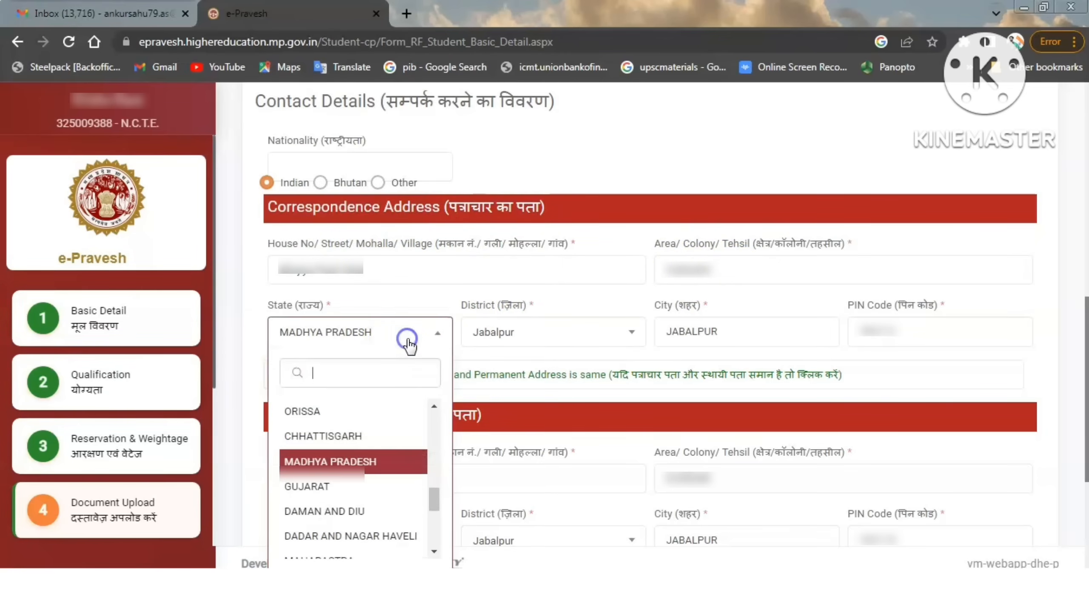
left_click(405, 341)
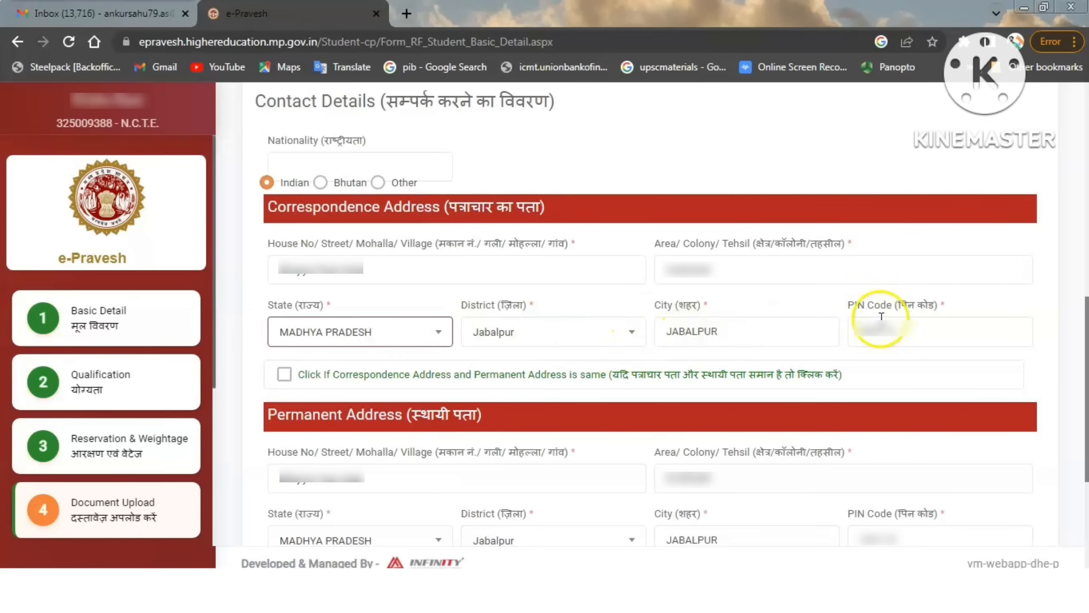
left_click(284, 375)
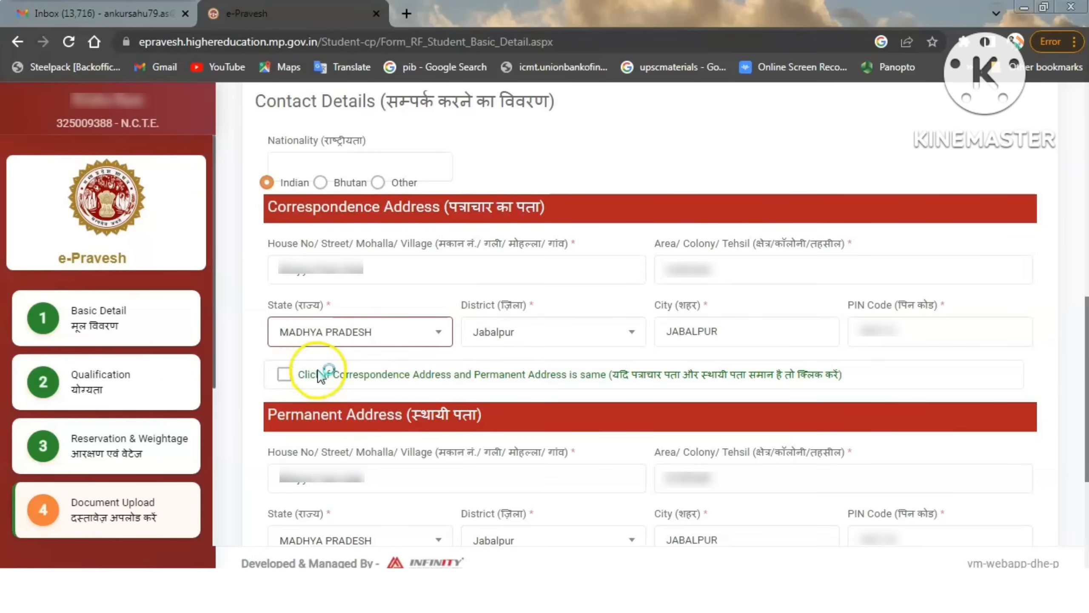
left_click(284, 375)
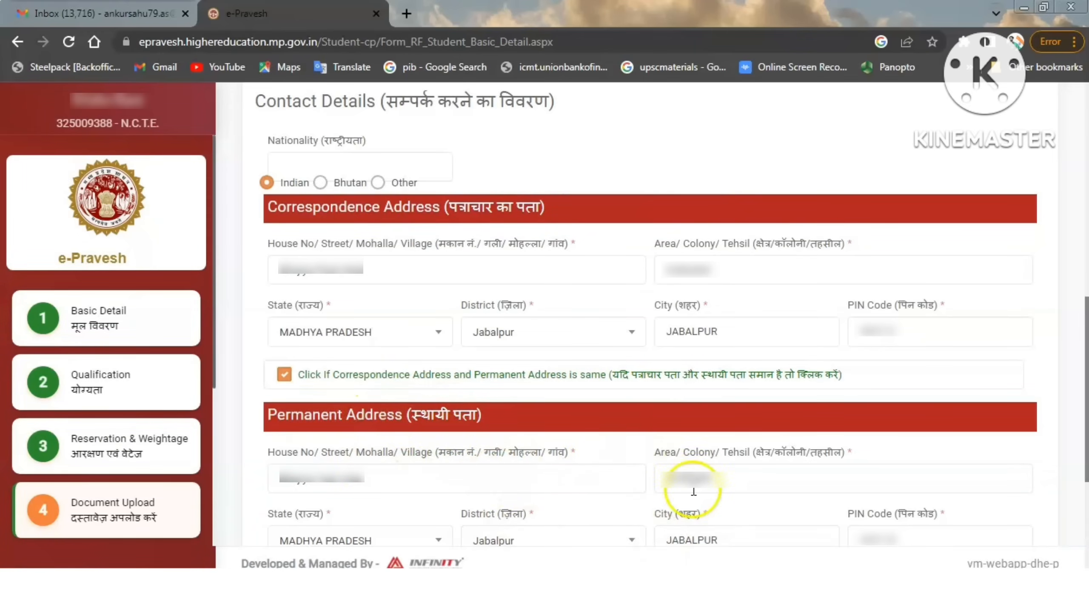
scroll(397, 442, "down", 5)
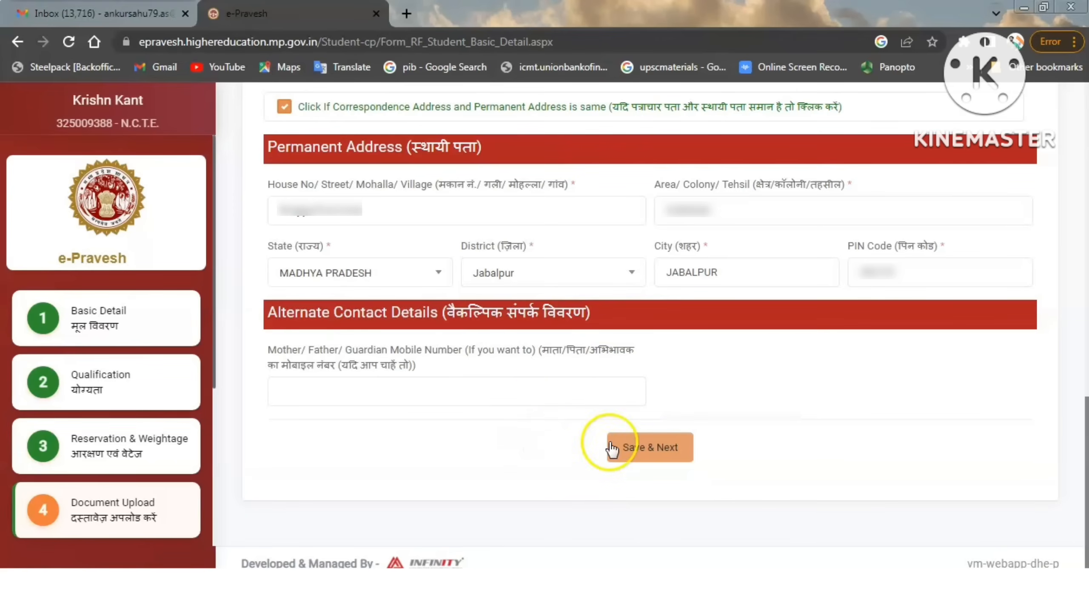
left_click(658, 458)
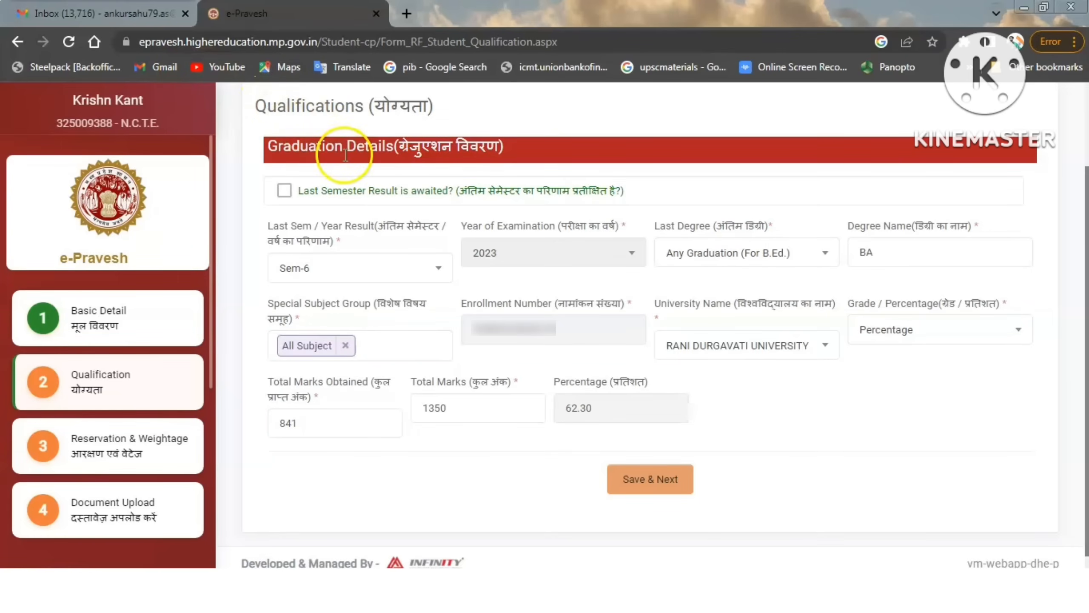
Examine the awaited last-semester-result option and the available semester choices in the graduation details.
left_click(326, 148)
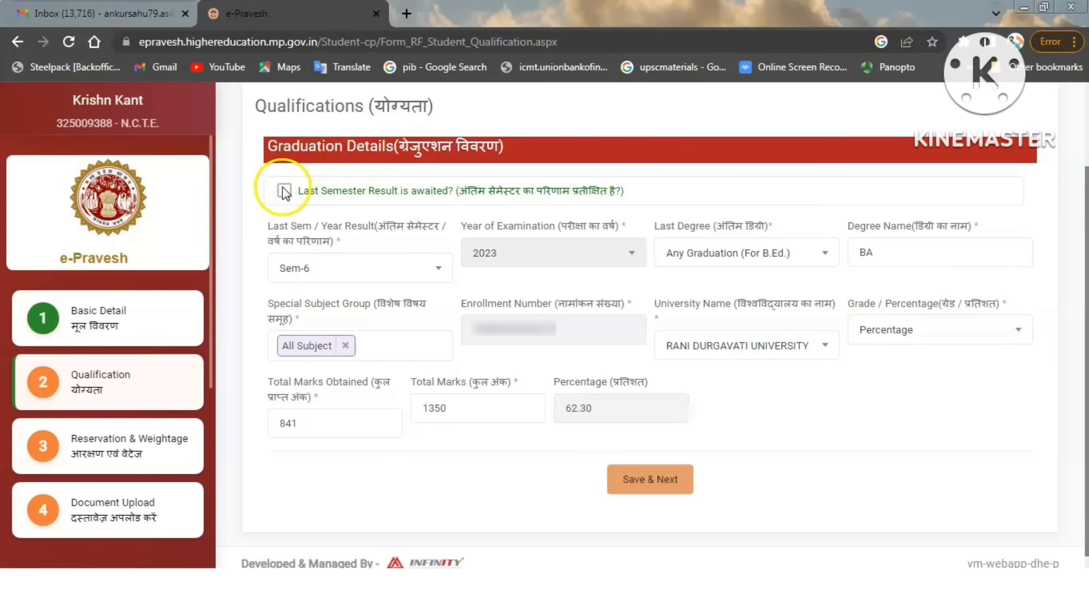
left_click(371, 196)
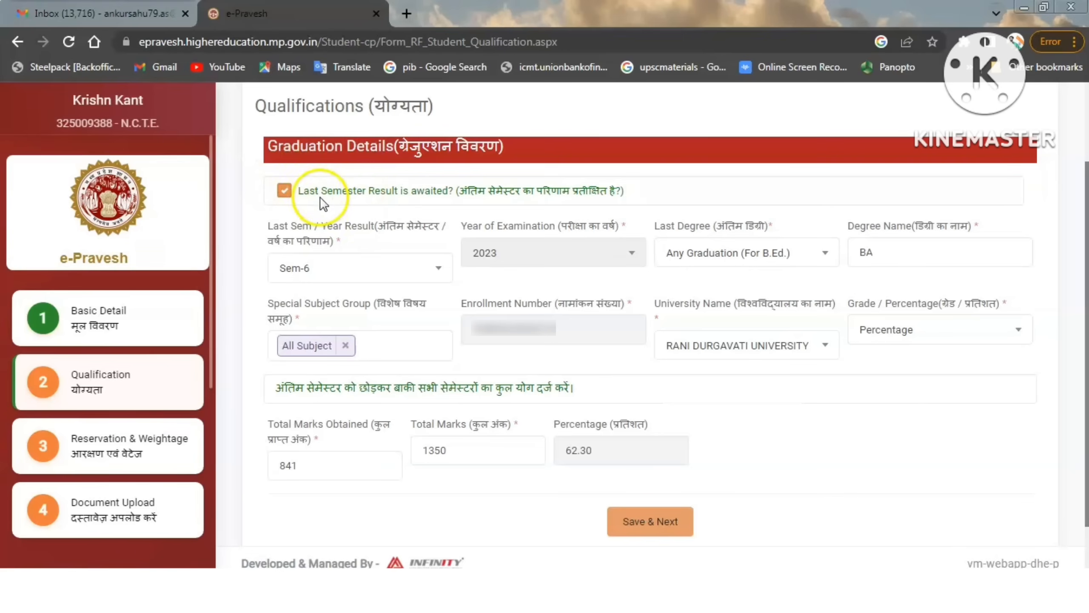
left_click(284, 191)
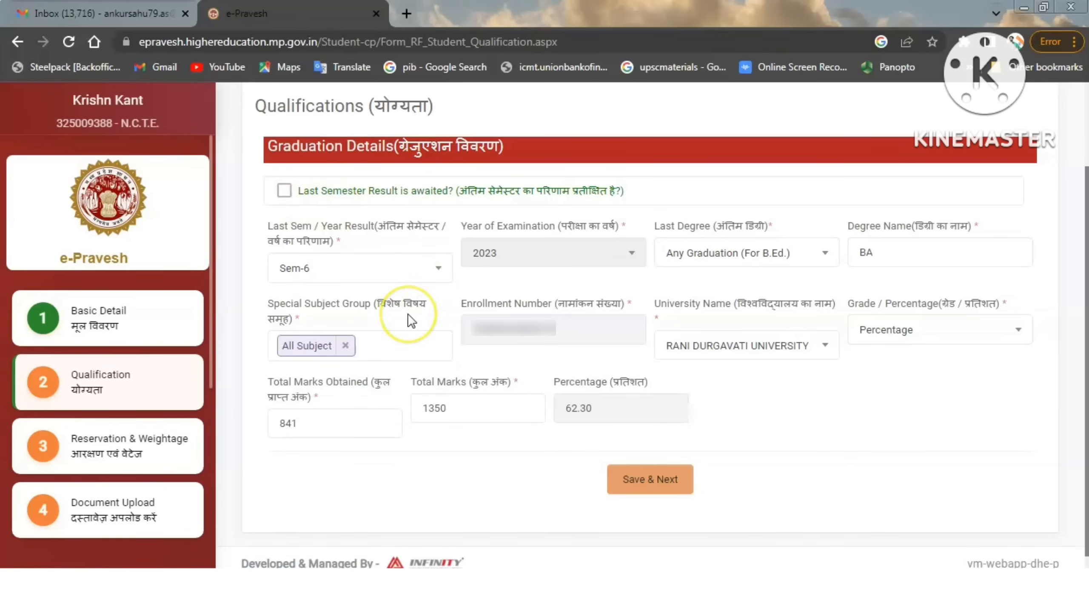
left_click(379, 270)
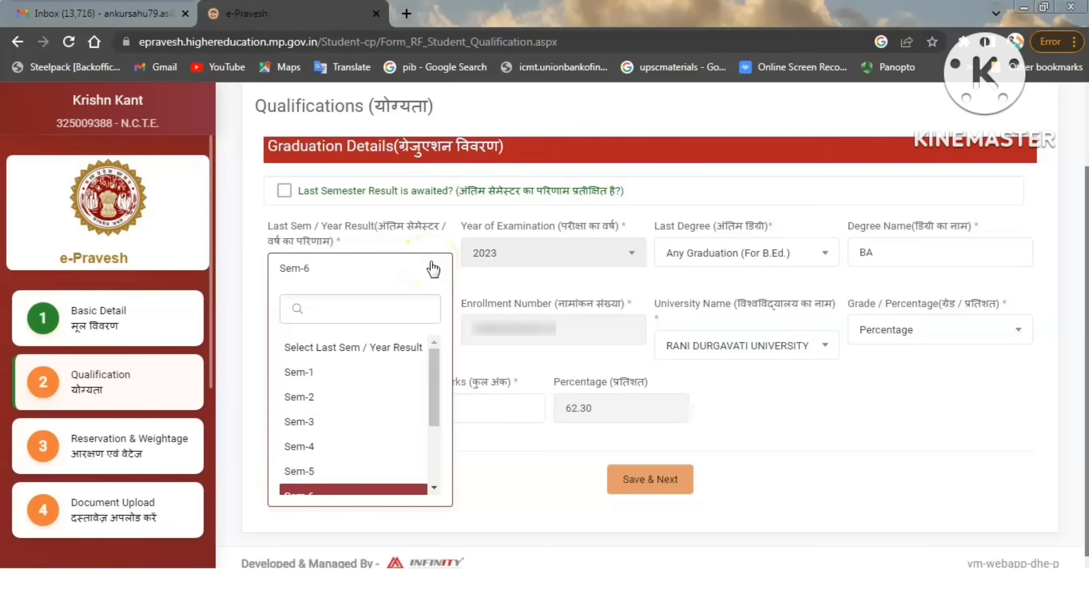
left_click_drag(435, 365, 434, 399)
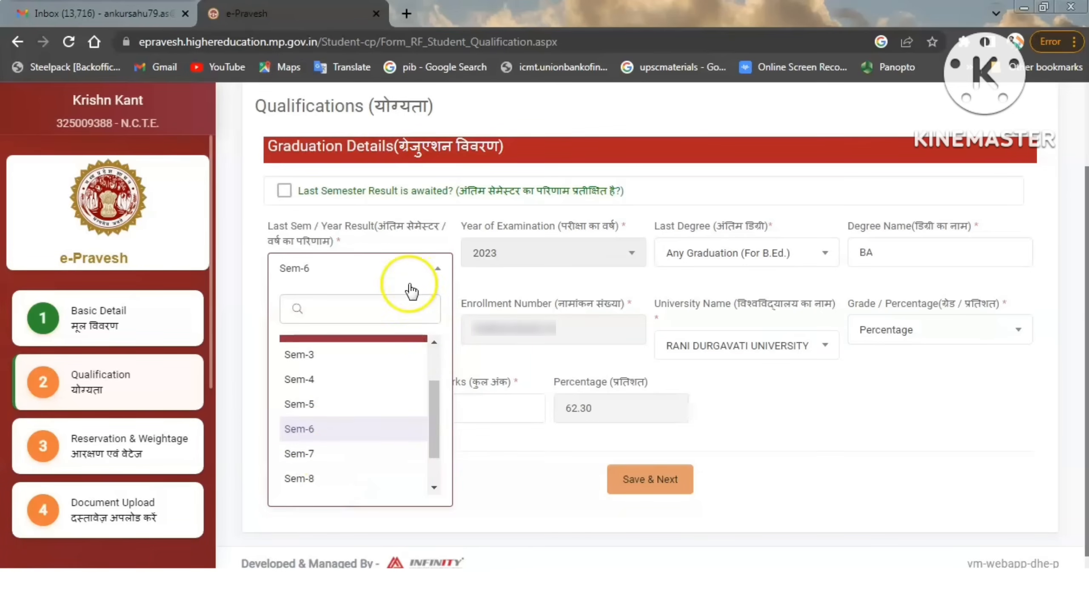
left_click(443, 268)
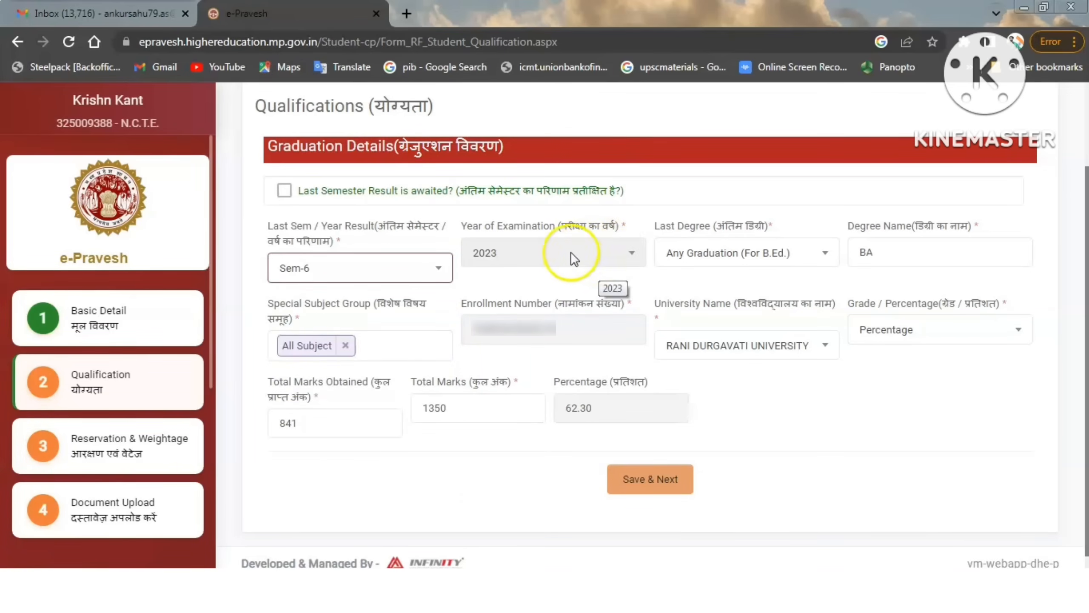
Choose Any Graduation (For B.Ed.) as the last degree and recheck the available degree options.
left_click(815, 248)
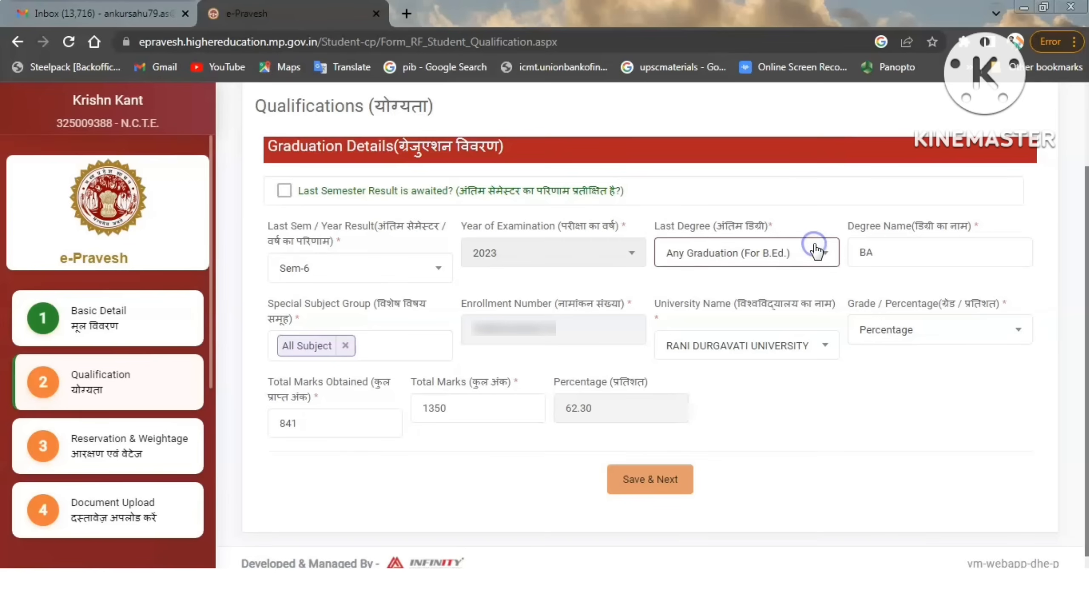
left_click(816, 250)
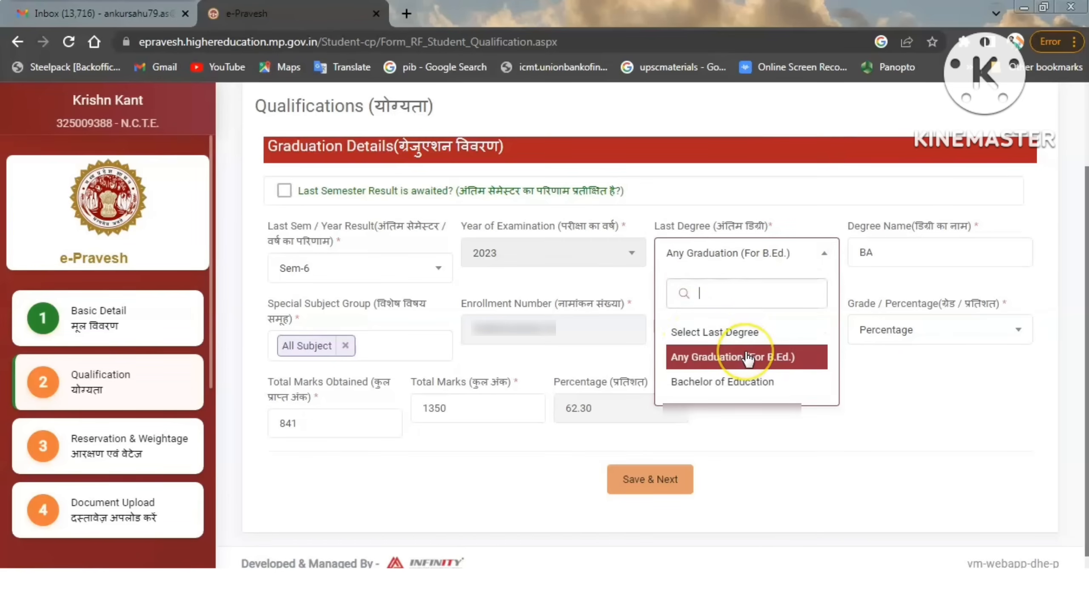
left_click(698, 367)
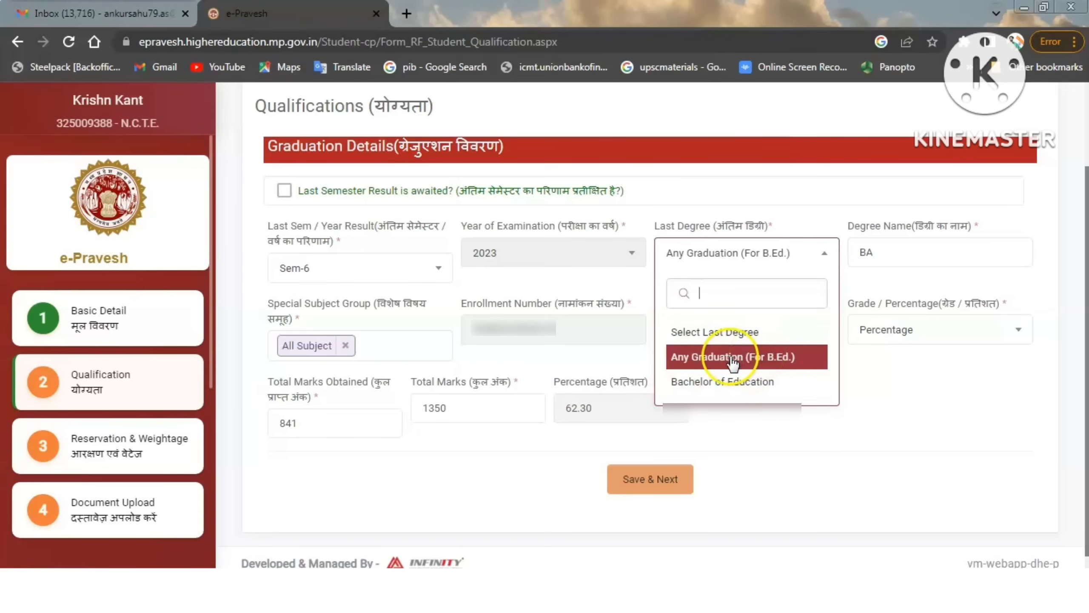
left_click(733, 360)
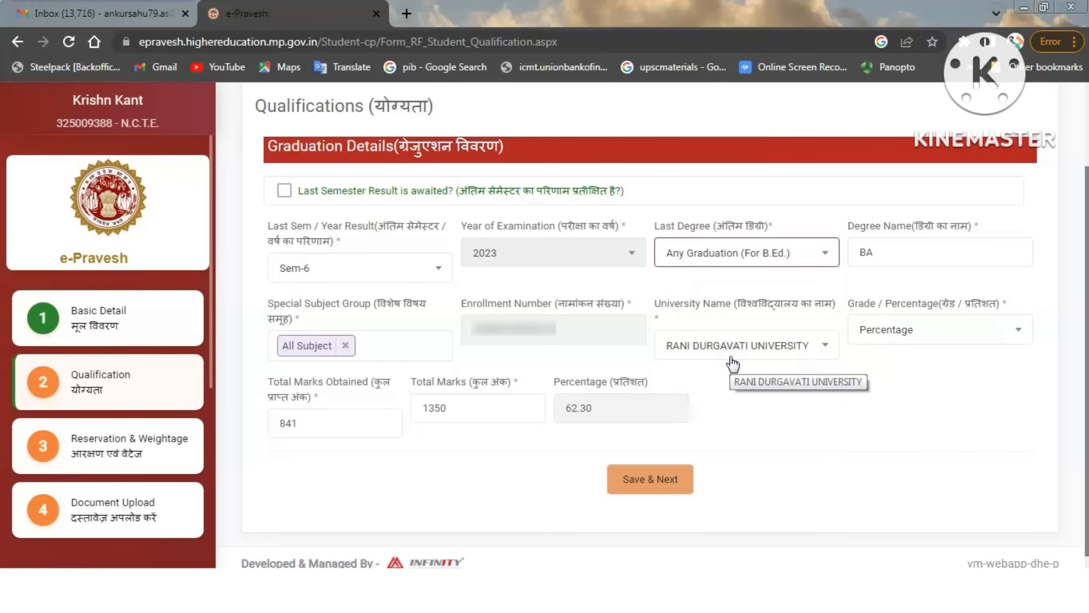
left_click(809, 257)
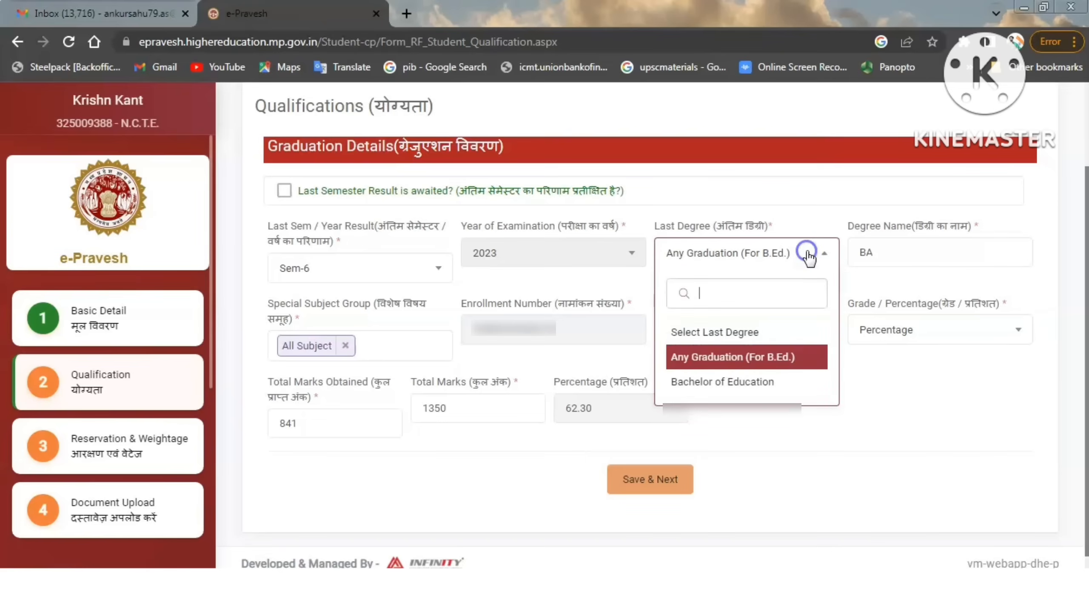
left_click(810, 256)
left_click(810, 256)
left_click(810, 256)
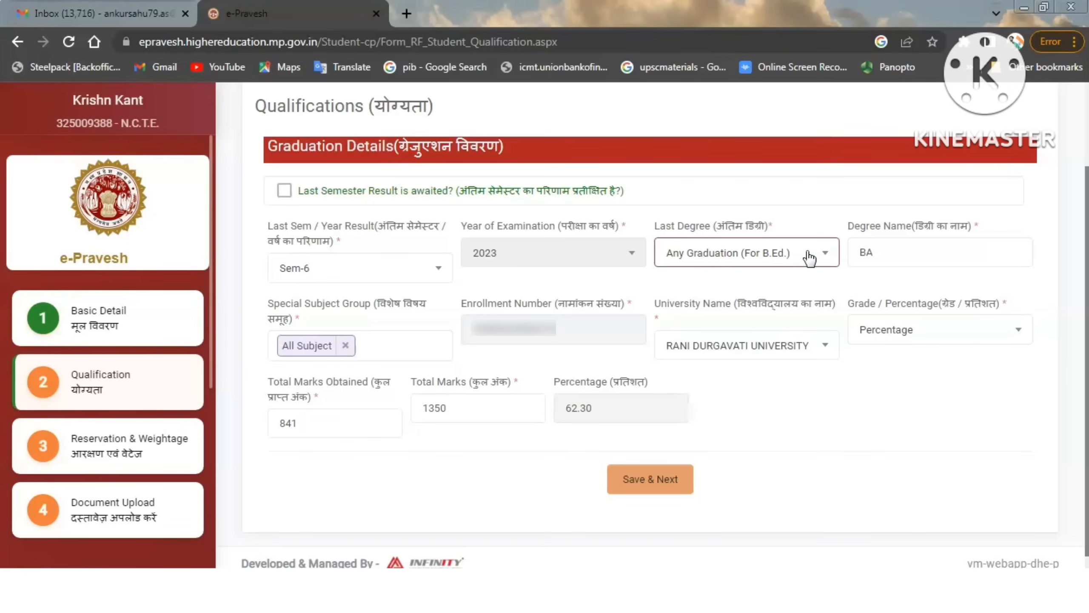
Review the degree name, enrollment number, university name, and grade or percentage options in the graduation details.
left_click(893, 254)
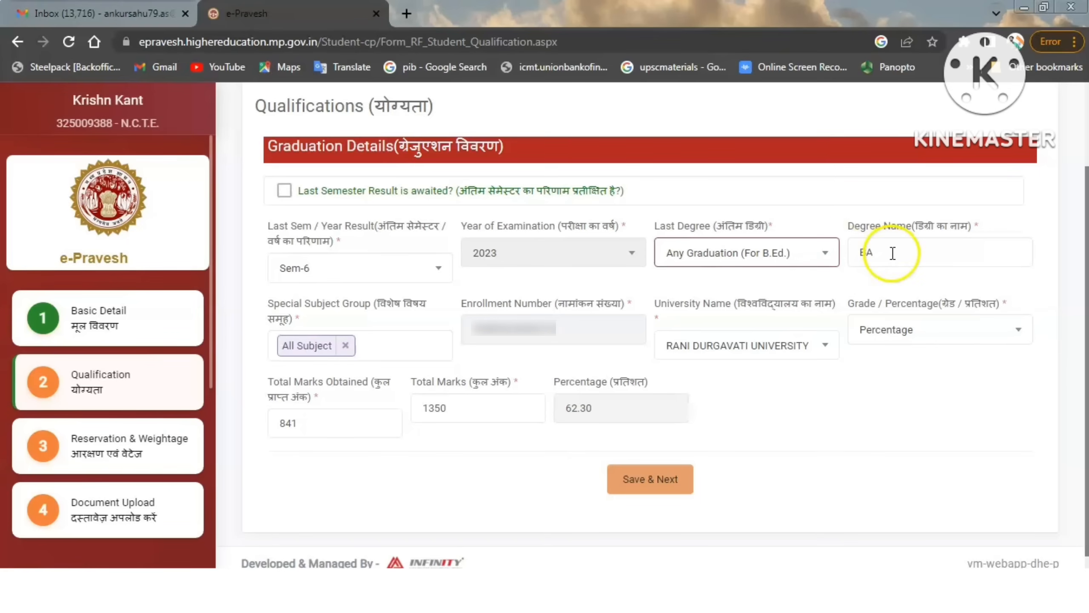
left_click(891, 253)
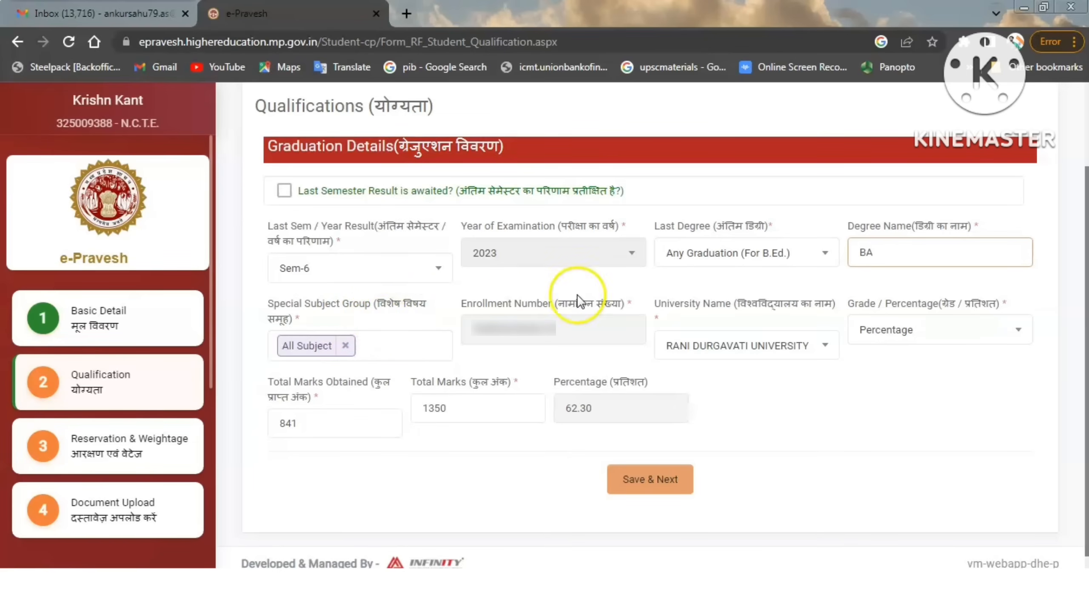
left_click(539, 336)
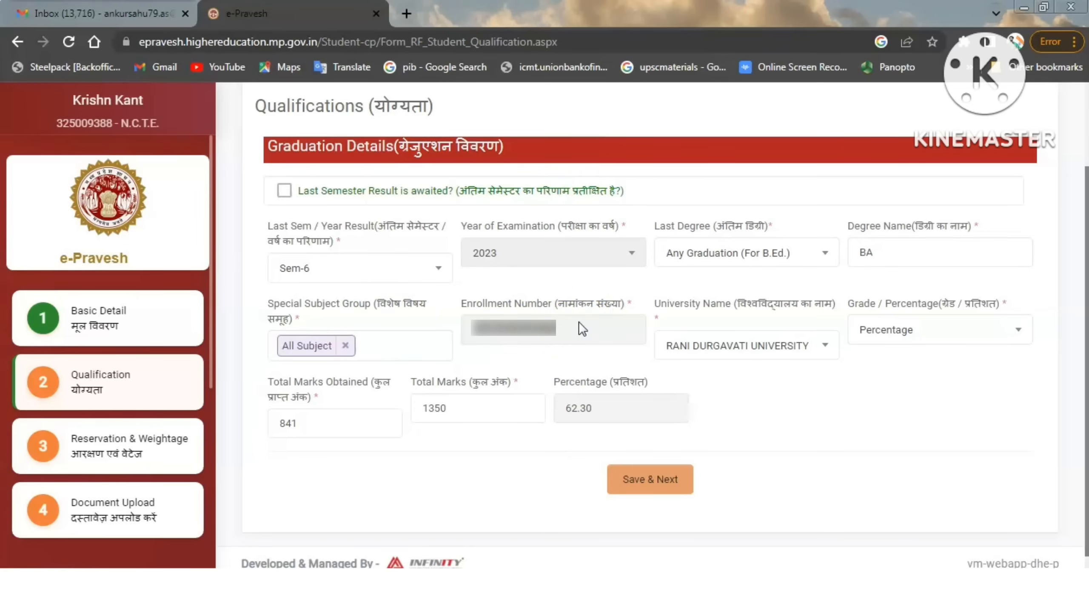
left_click(777, 345)
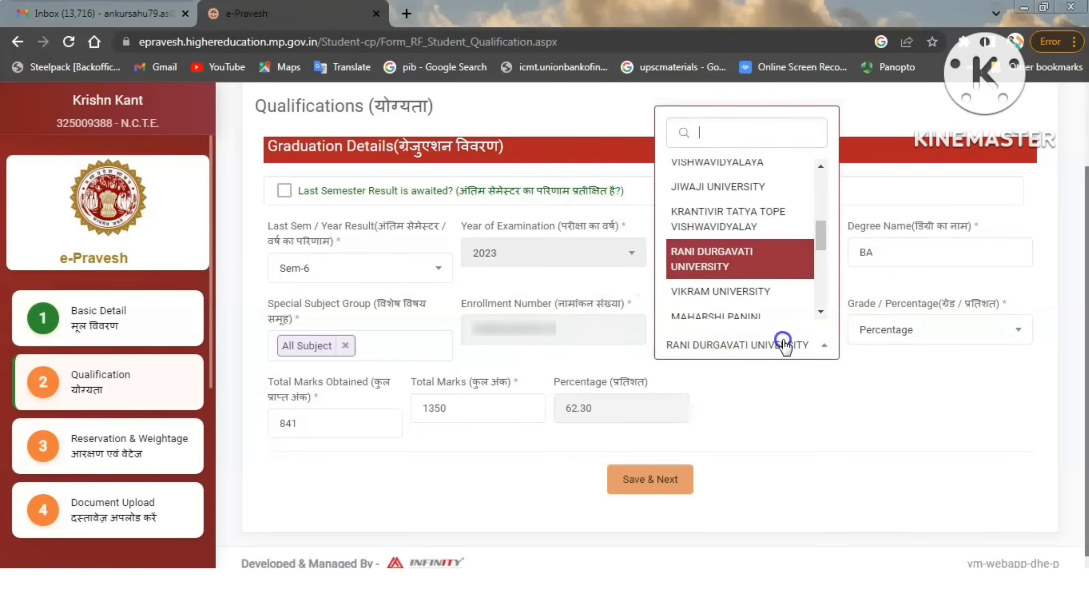
left_click(785, 346)
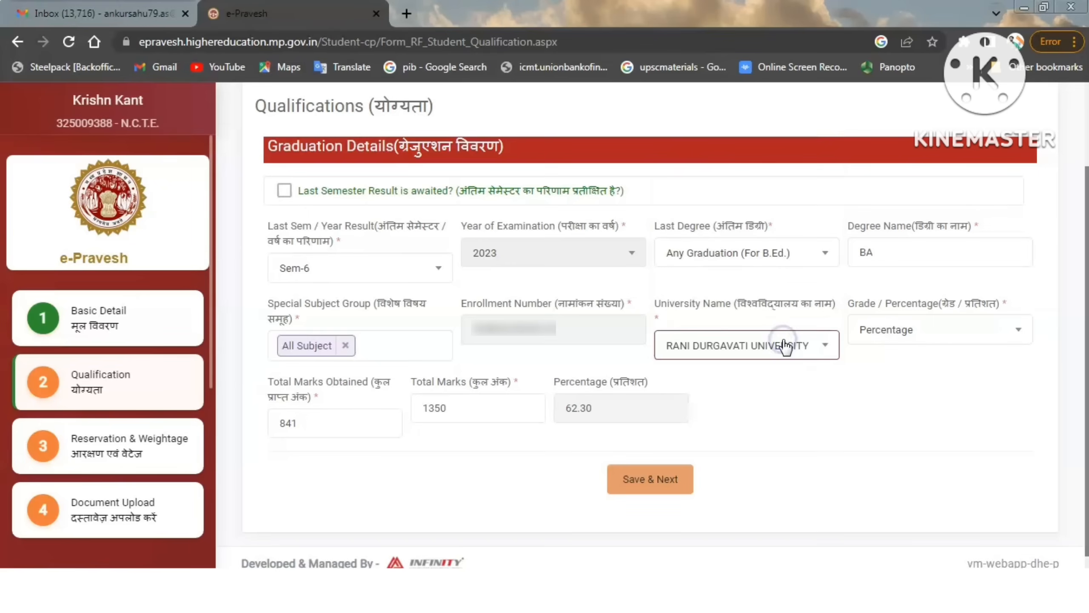
left_click(806, 347)
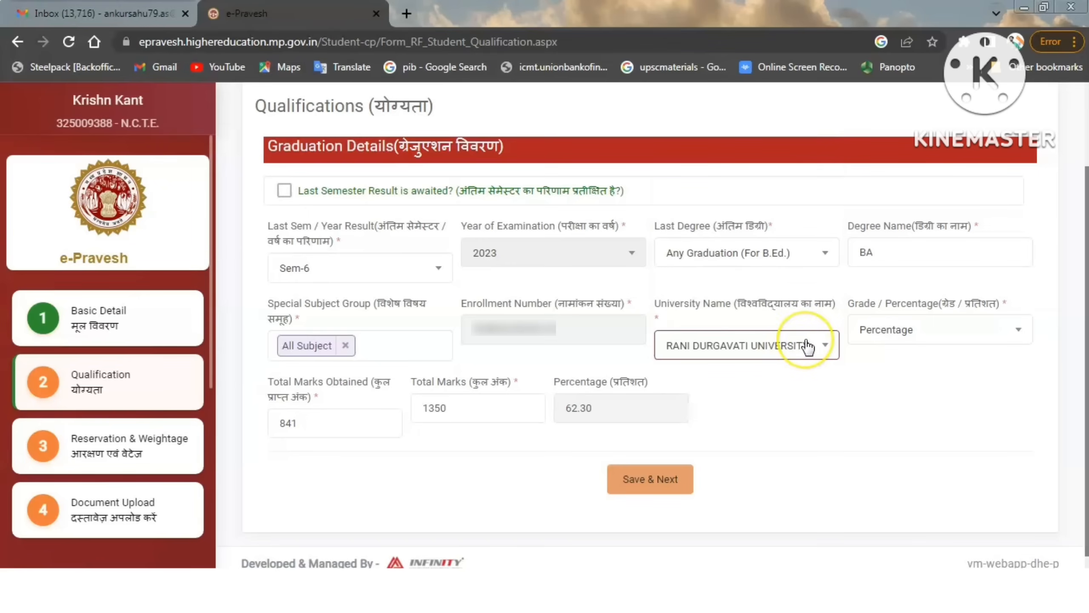
left_click(901, 329)
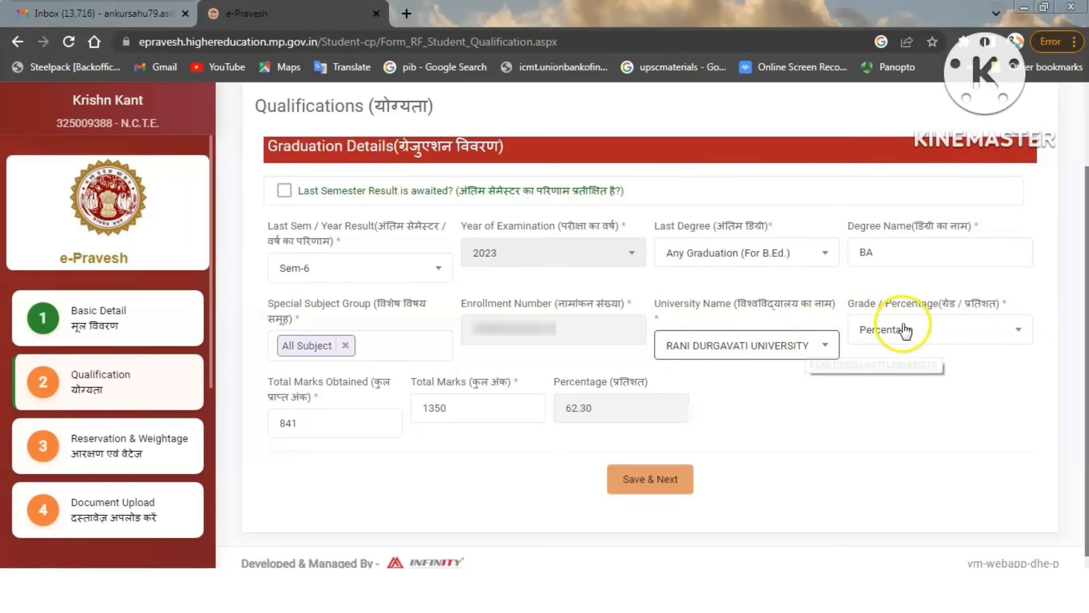
left_click(937, 338)
Check the total marks obtained and the percentage, and save the Qualification form.
left_click_drag(300, 422, 261, 426)
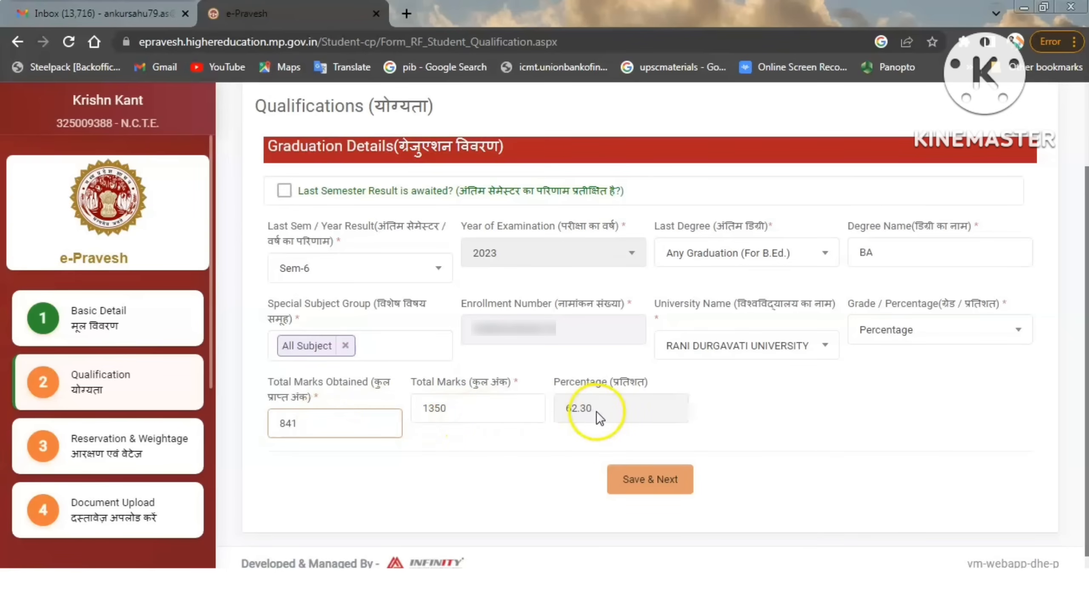
left_click_drag(597, 412, 563, 410)
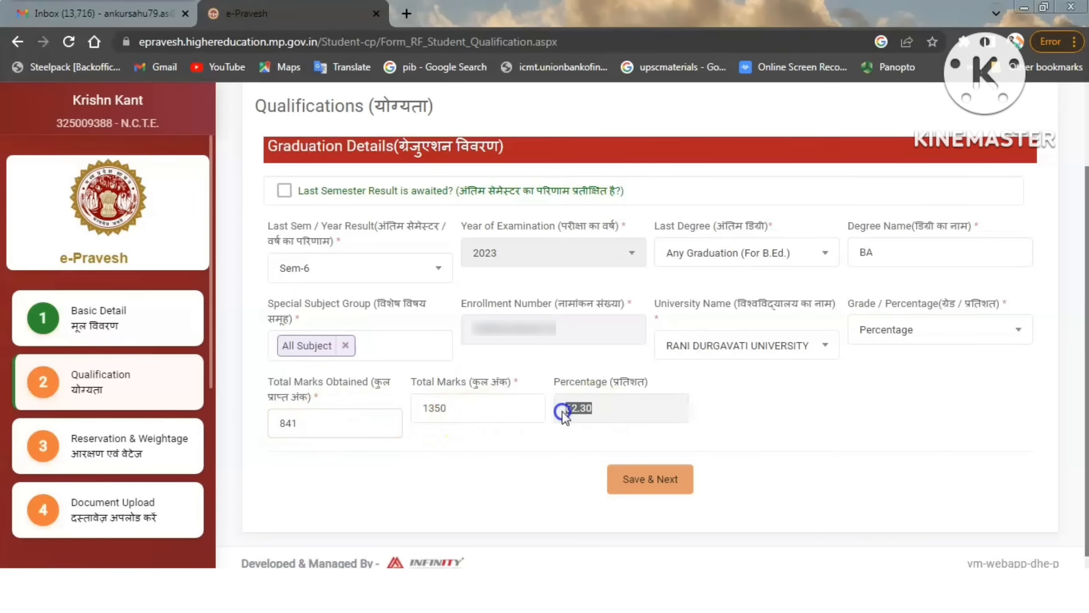
left_click(566, 454)
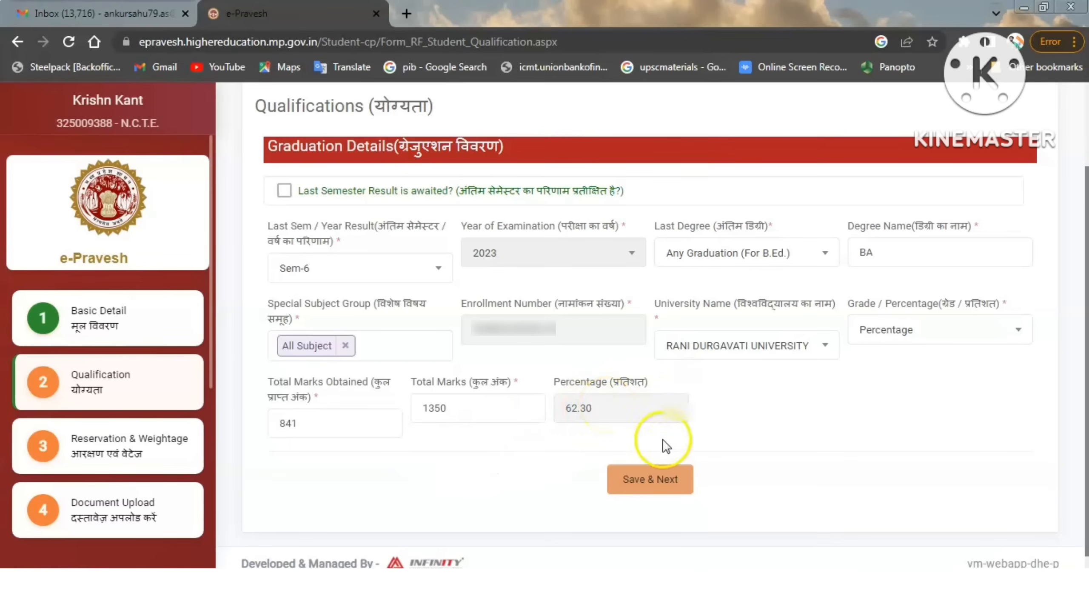
left_click(653, 483)
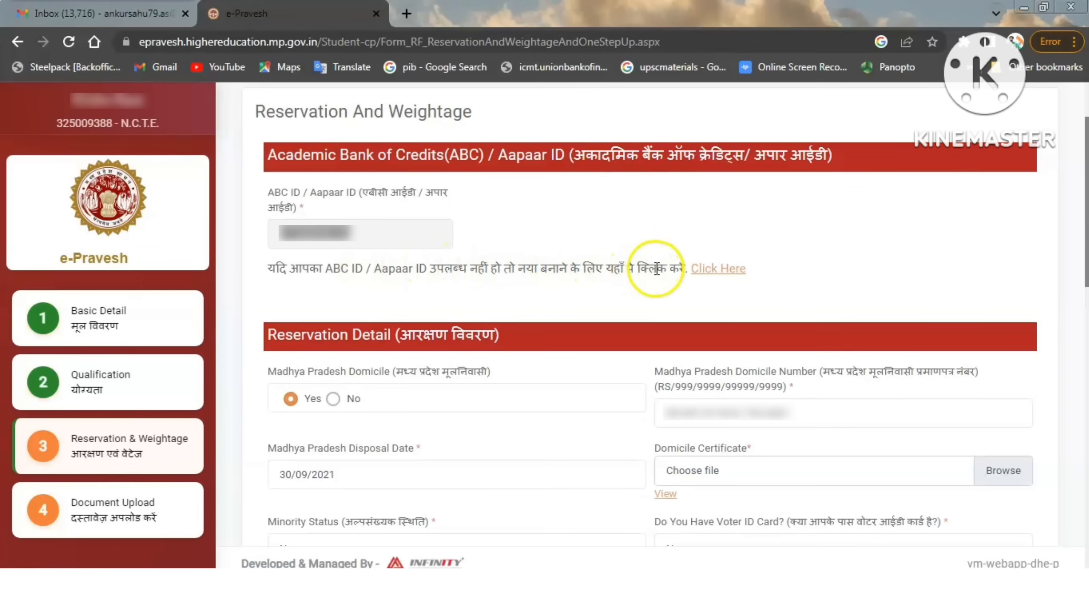
Open the Academic Bank of Credits site for creating an ABC ID, and return to the e-Pravesh form.
left_click(717, 269)
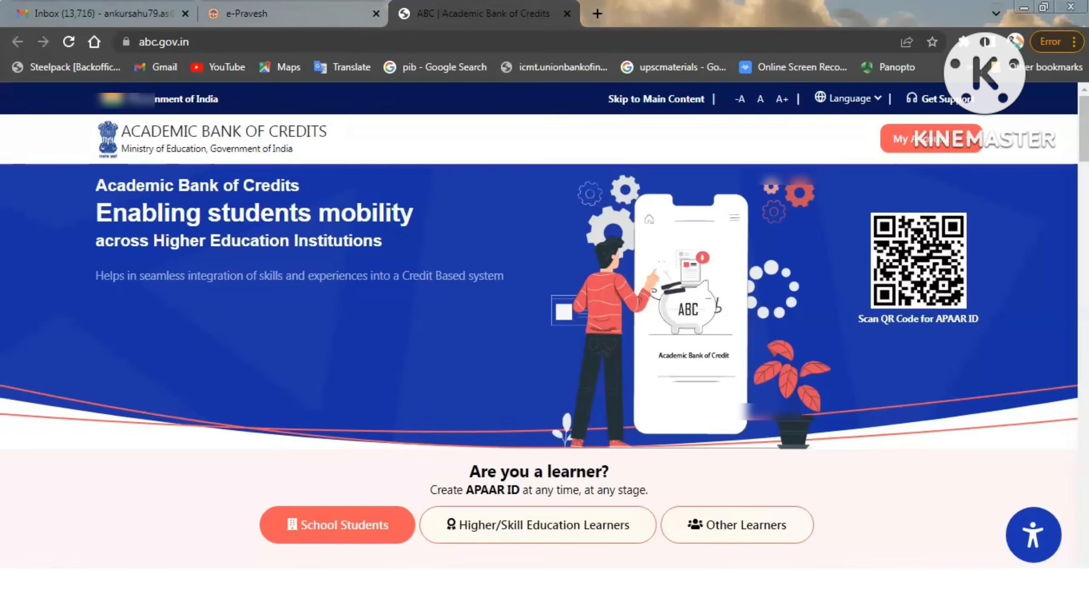
left_click(338, 13)
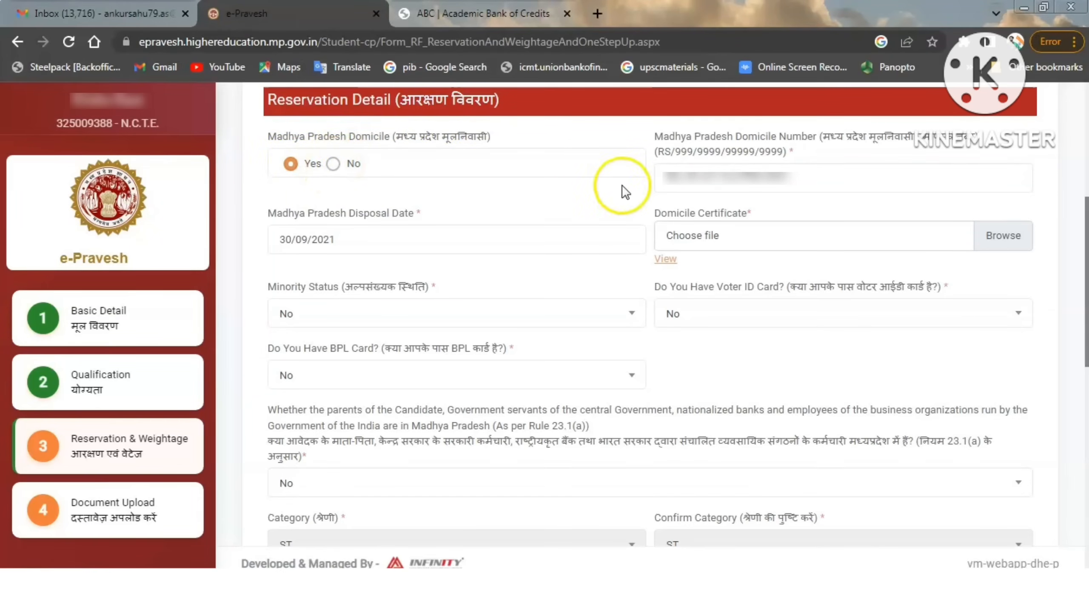
Revalidate the Madhya Pradesh domicile number in the reservation details, and check the disposal date.
left_click_drag(806, 177, 644, 177)
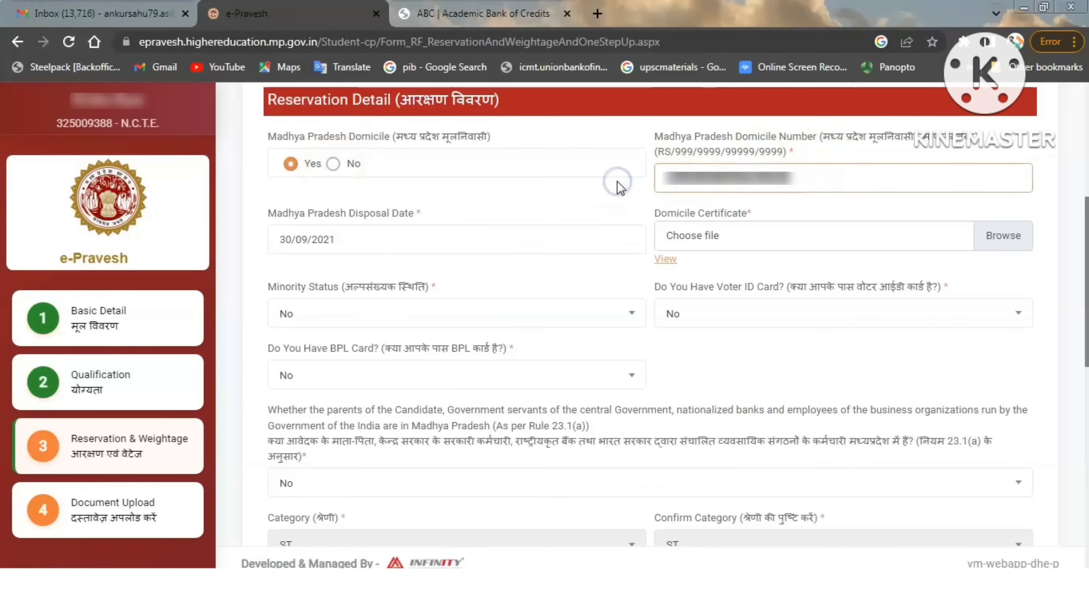
left_click(617, 203)
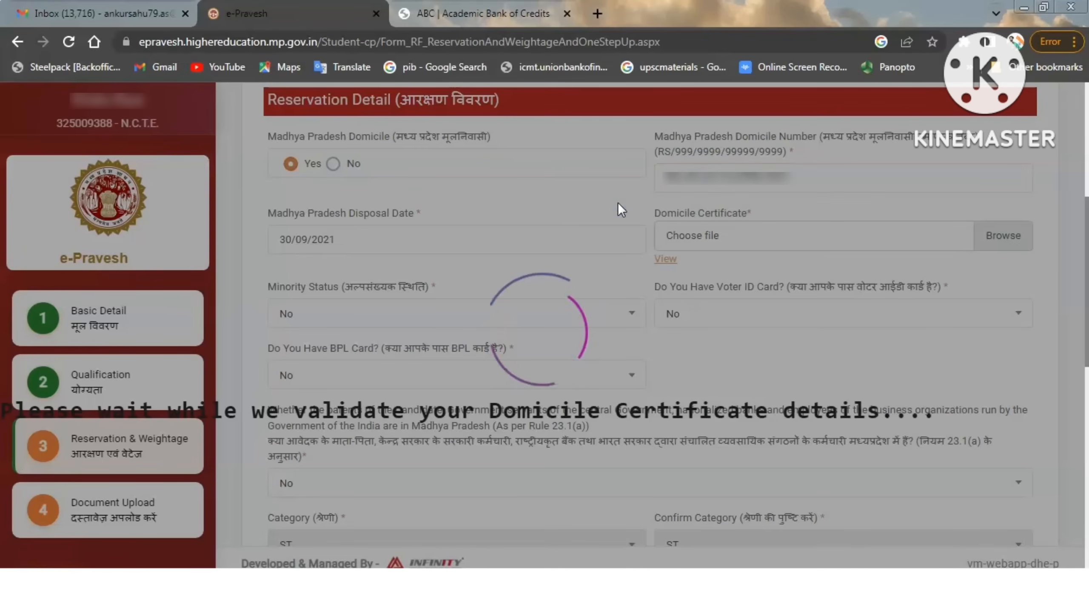
left_click(325, 235)
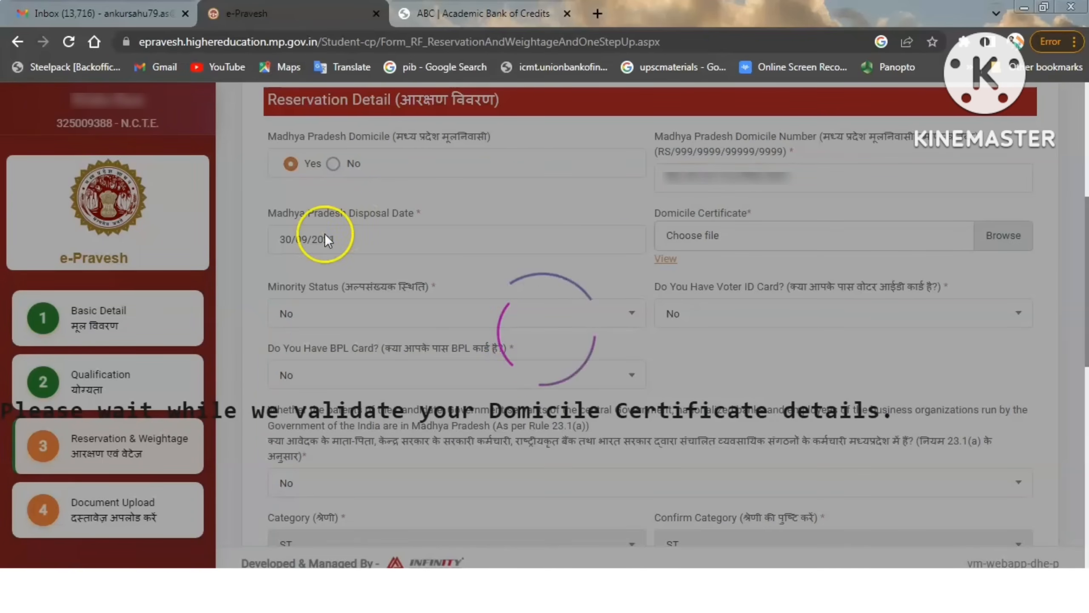
left_click(340, 237)
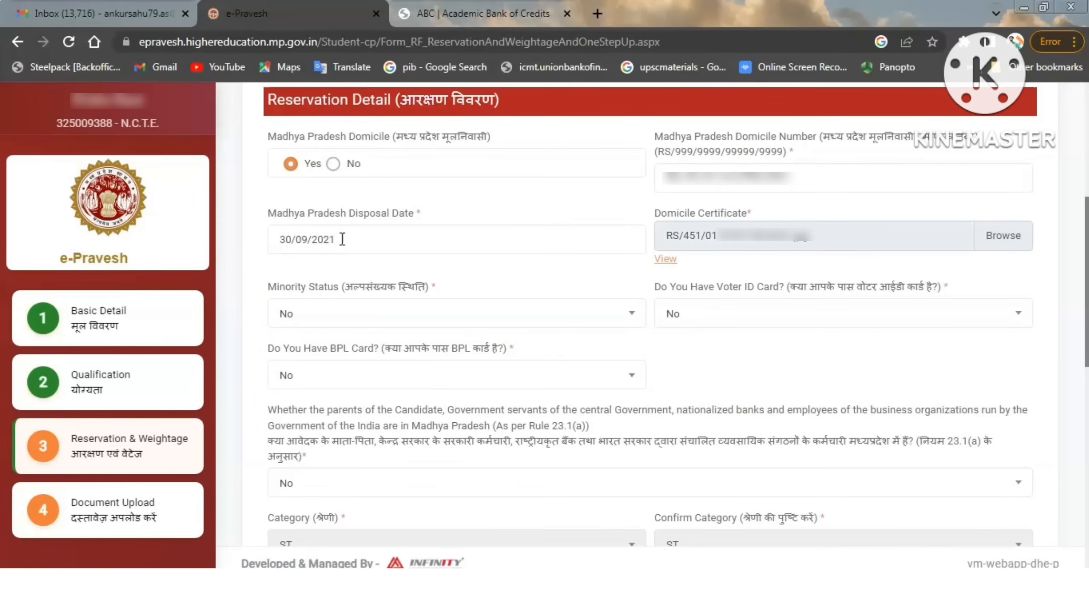
left_click(359, 240)
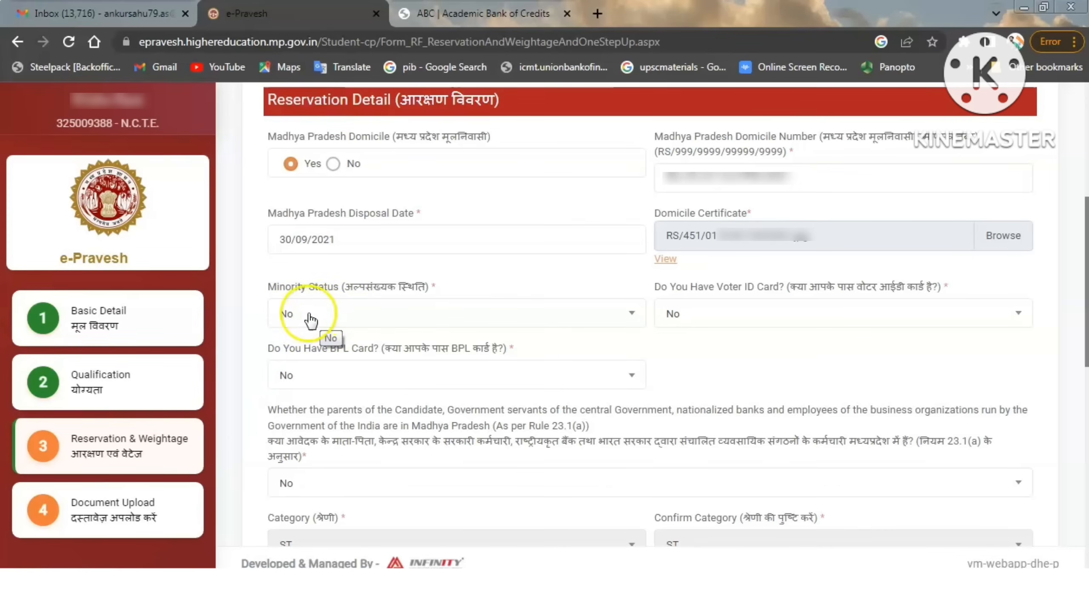
Check the minority status answer and the answer options for having a voter ID card.
left_click(322, 318)
left_click(321, 316)
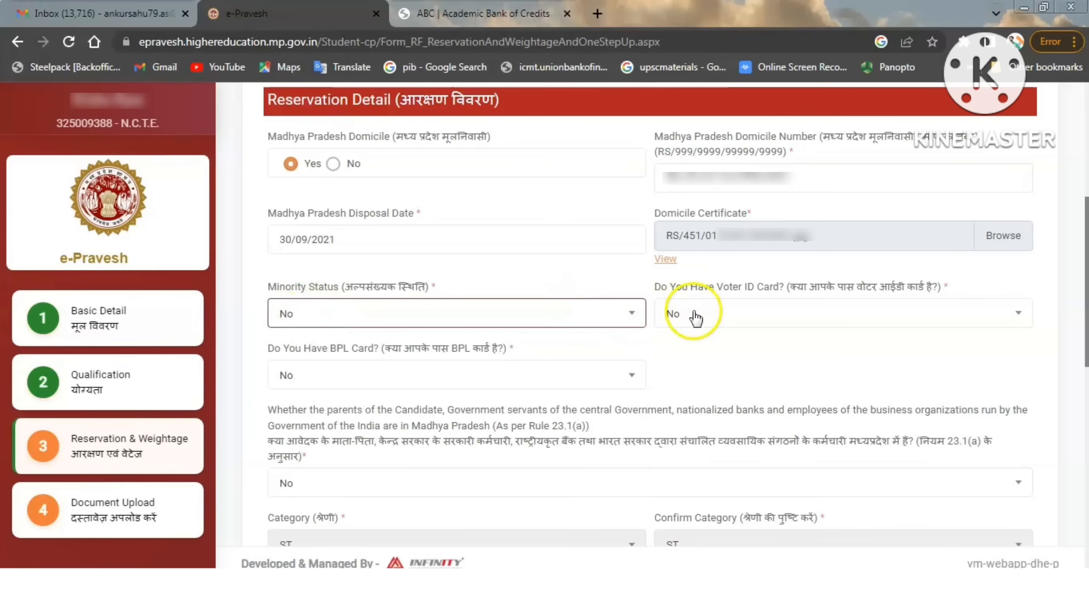
left_click(729, 317)
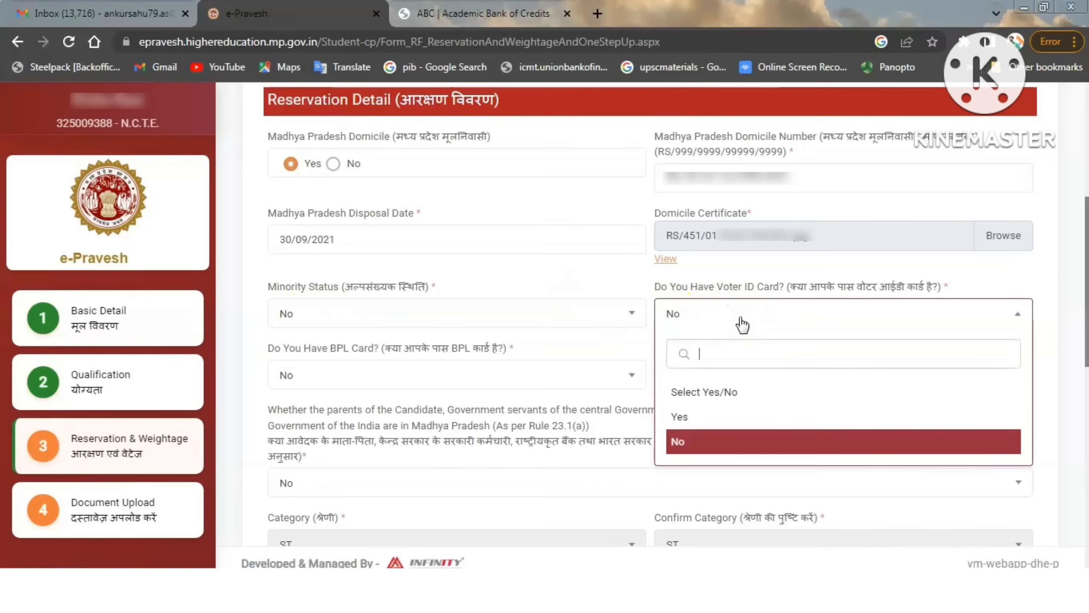
left_click(742, 324)
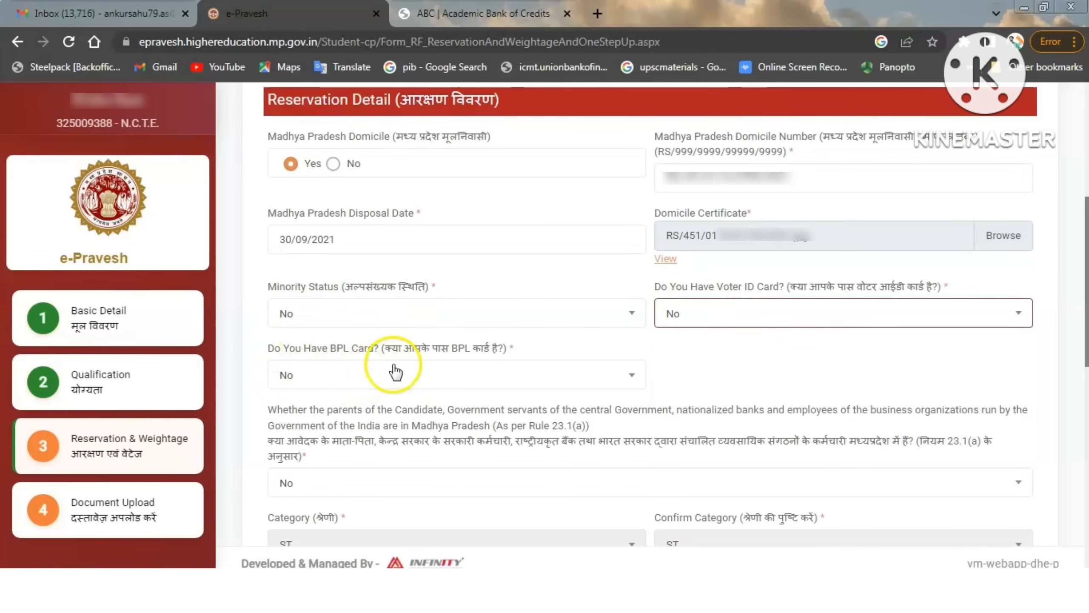
Try Yes for the BPL card question with its card number field, and set the answer back to No.
left_click(410, 377)
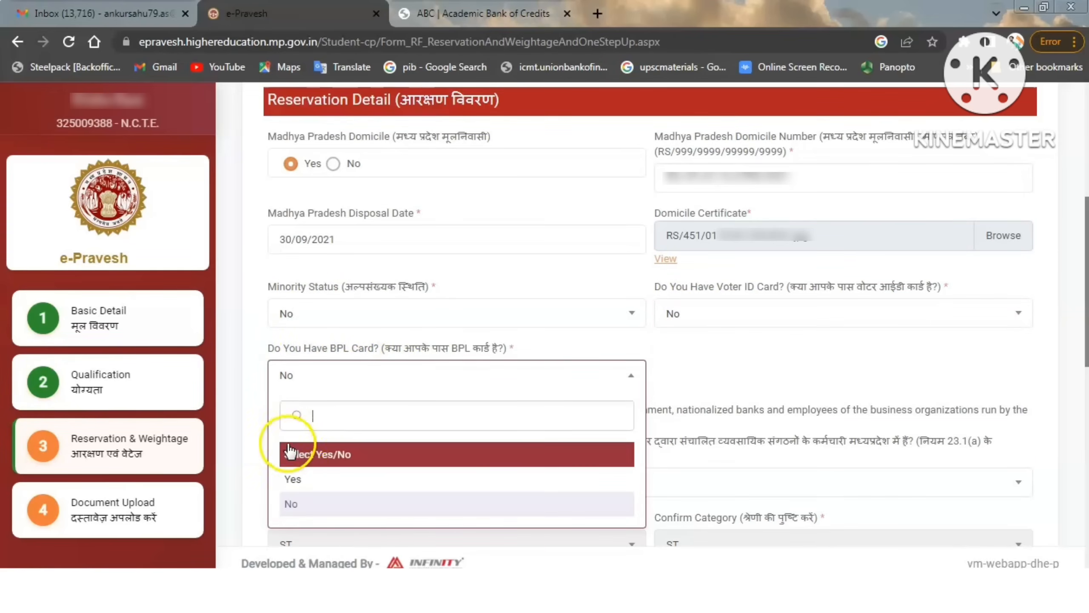
left_click(310, 478)
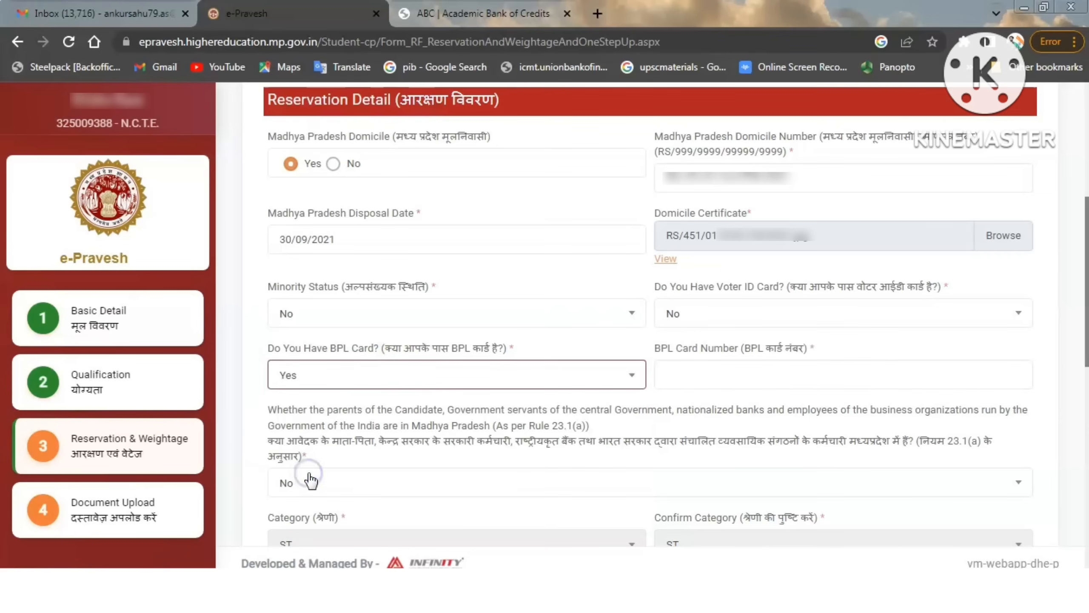
left_click(697, 373)
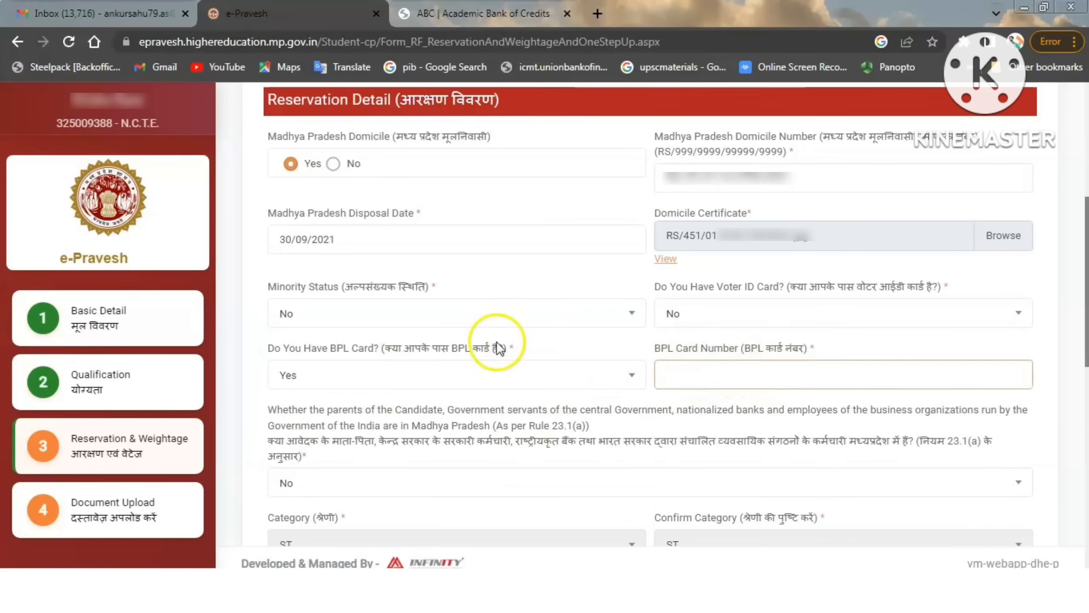
left_click(497, 374)
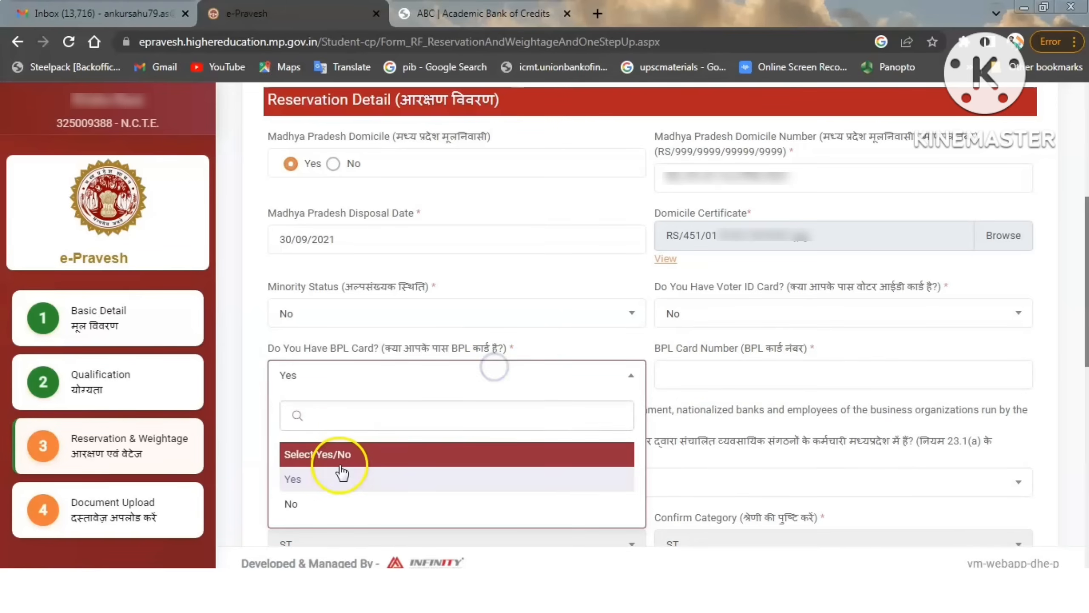
left_click(305, 501)
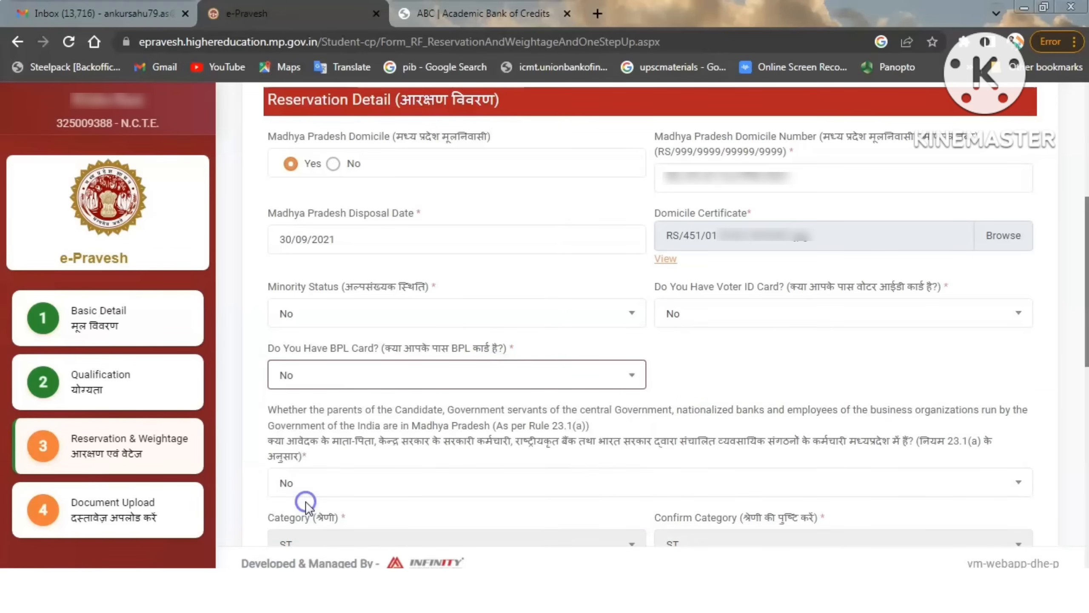
left_click(713, 388)
Review the answer options for parents being government or nationalized bank employees in Madhya Pradesh under Rule 23.1(a).
scroll(713, 389, "down", 4)
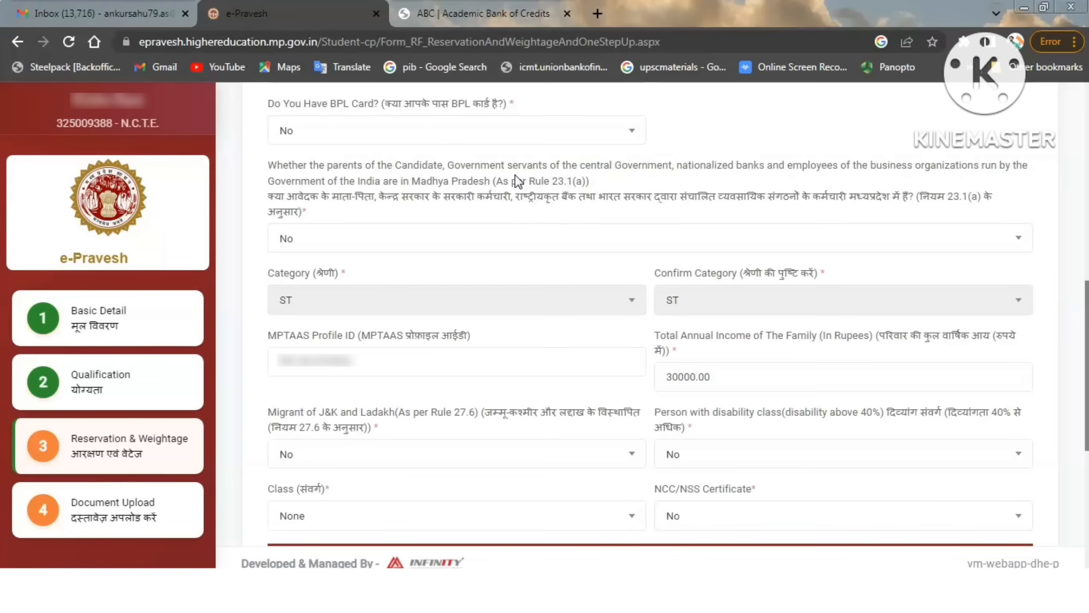
left_click(353, 239)
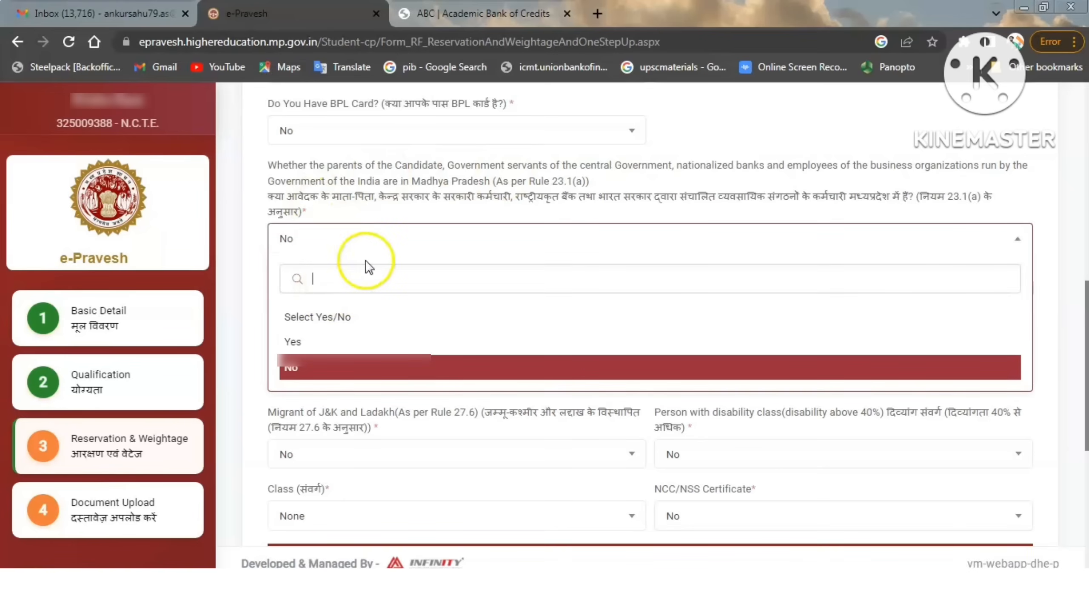
left_click(414, 238)
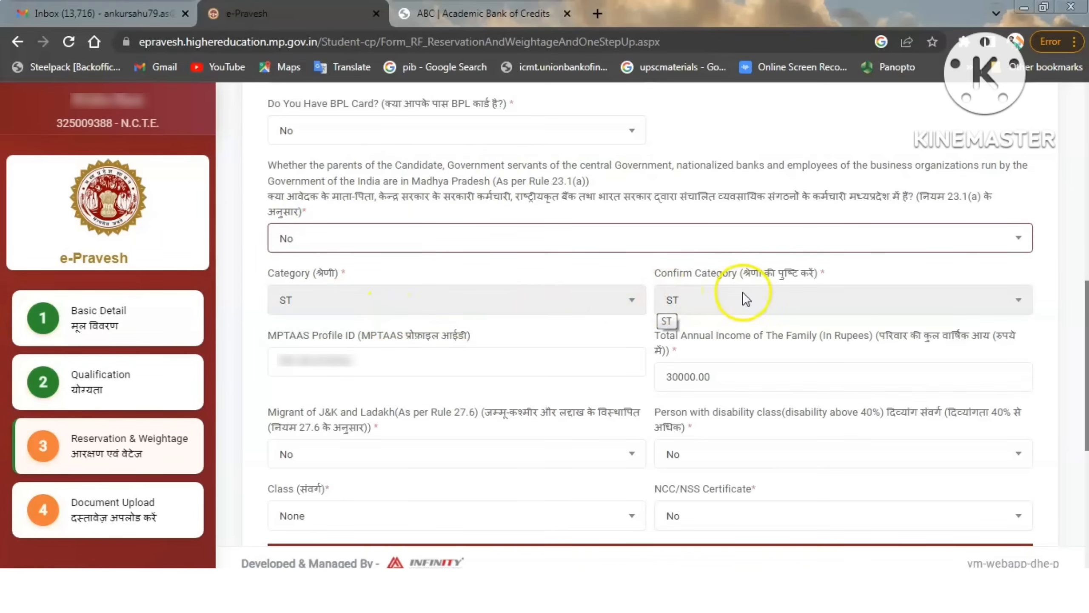
Check the MPTAAS profile ID and the family's total annual income.
left_click(394, 366)
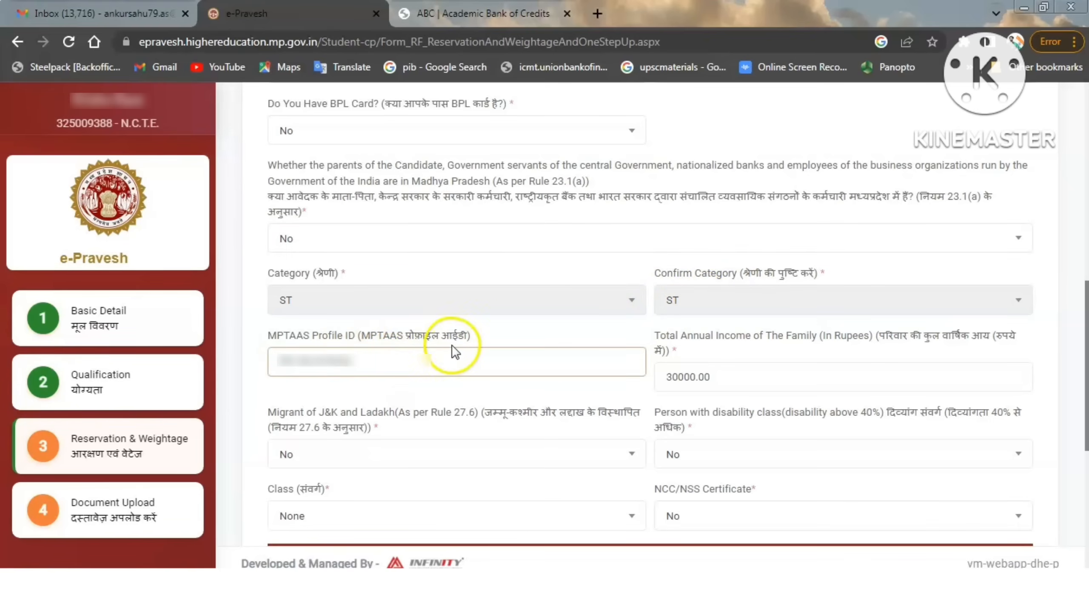
left_click(500, 338)
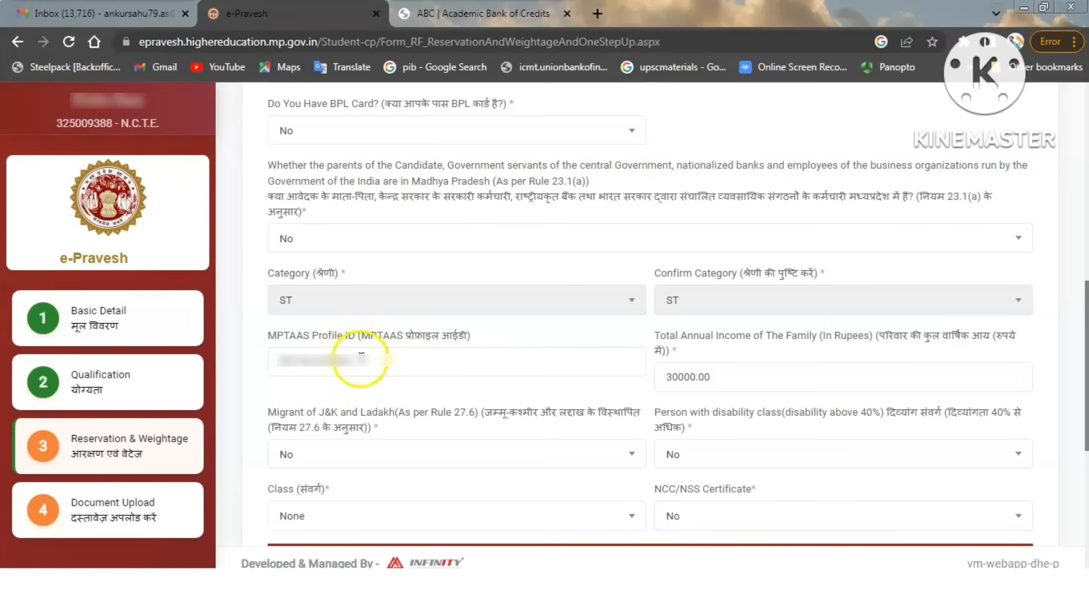
left_click(274, 361)
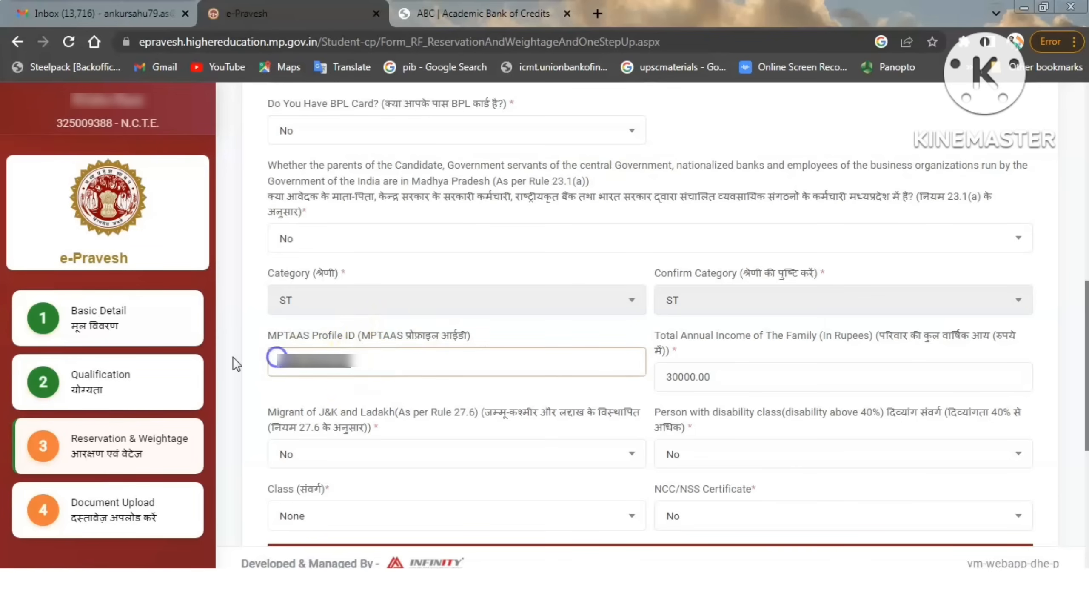
left_click(546, 335)
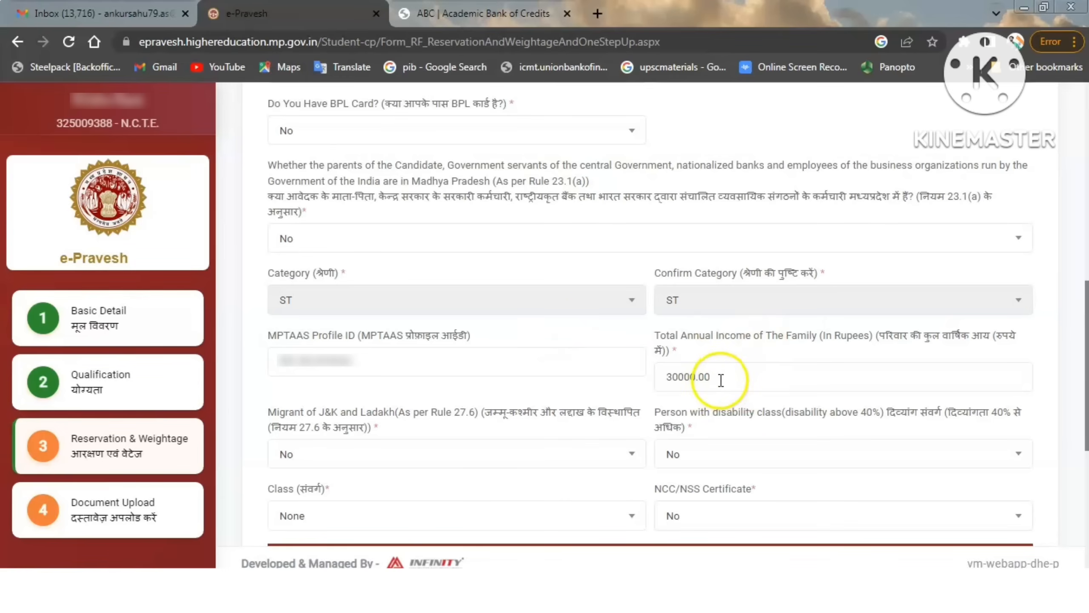
left_click_drag(715, 376, 650, 372)
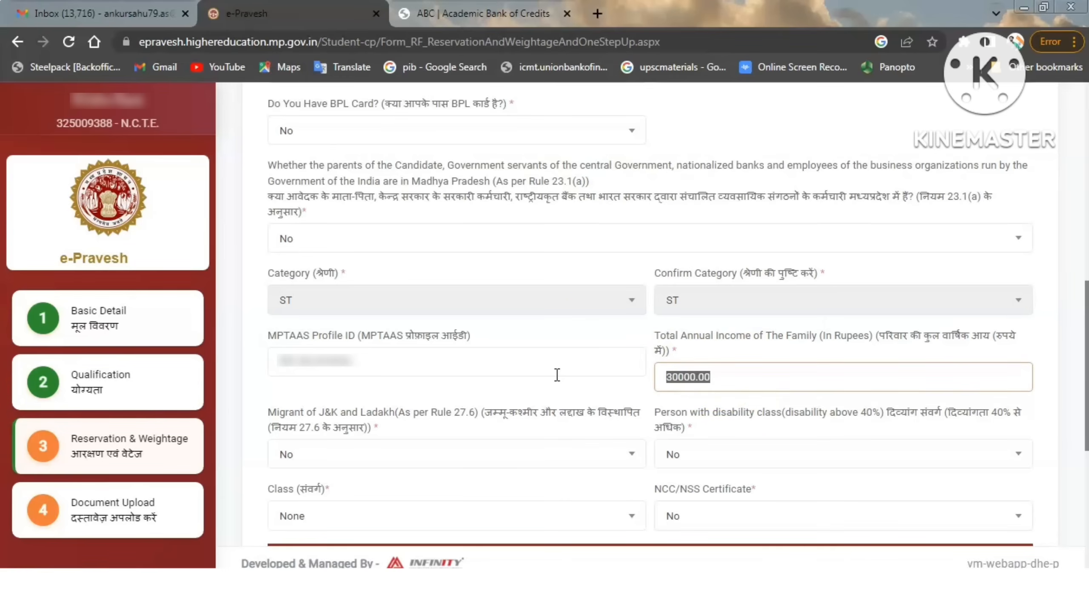
Review the answer options for J&K and Ladakh migrant status and for disability above 40%.
scroll(564, 372, "down", 6)
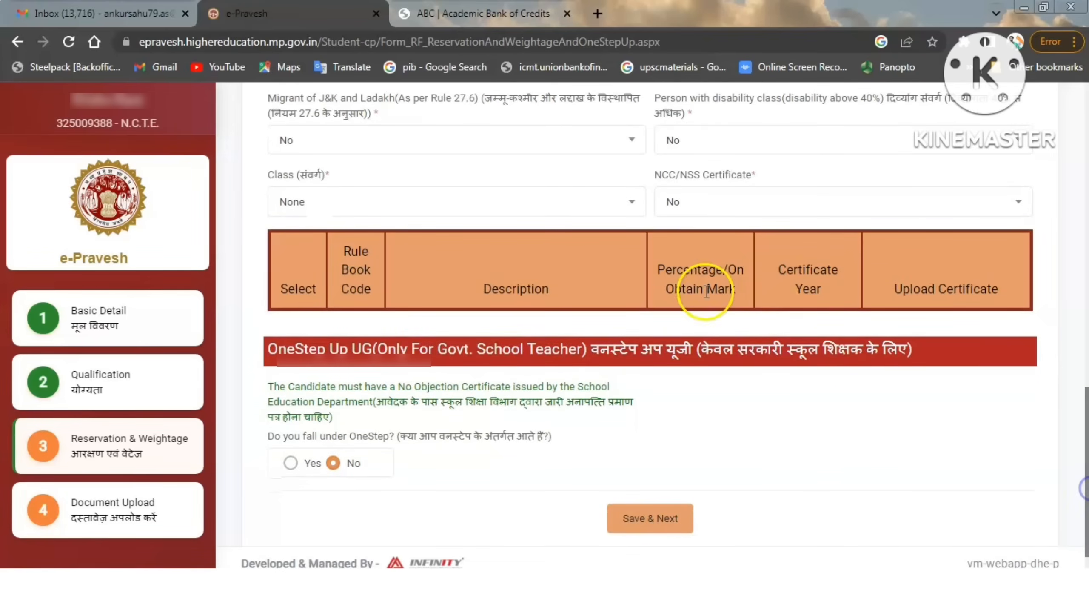
left_click(383, 142)
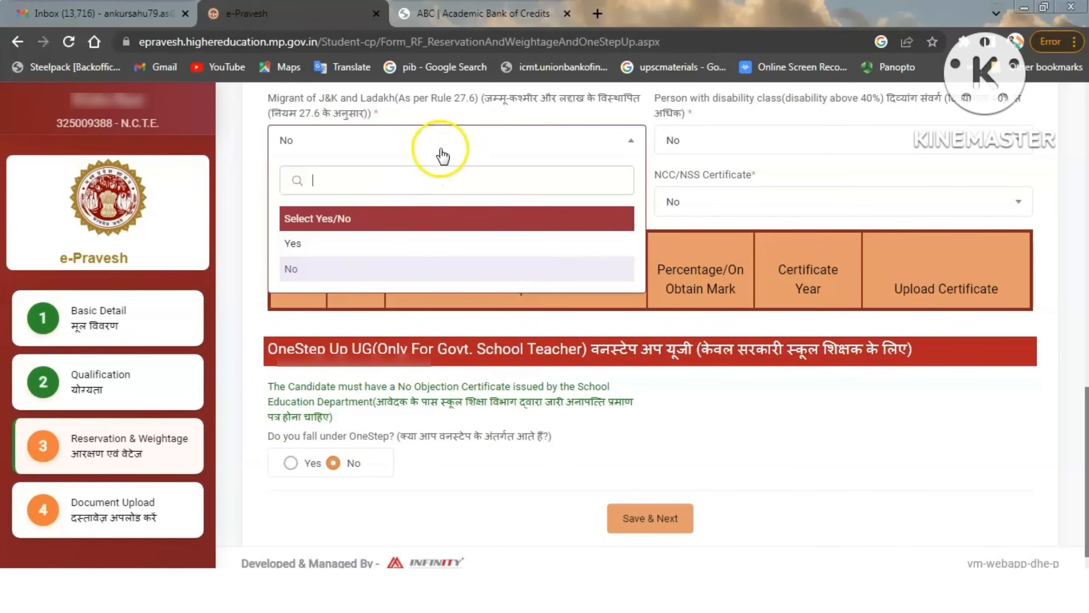
left_click(458, 139)
left_click(762, 141)
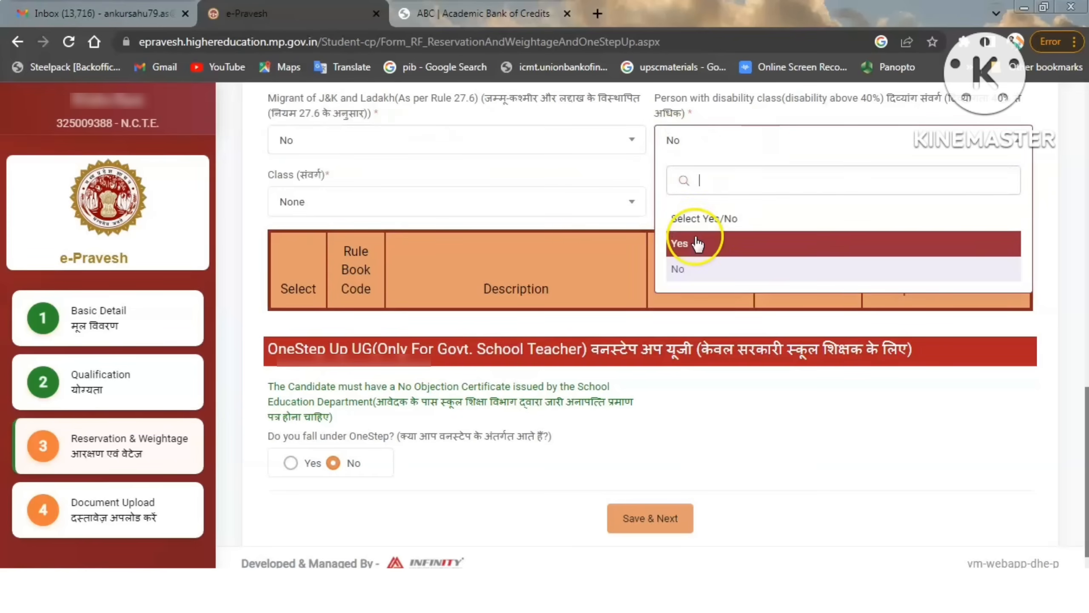
left_click(765, 144)
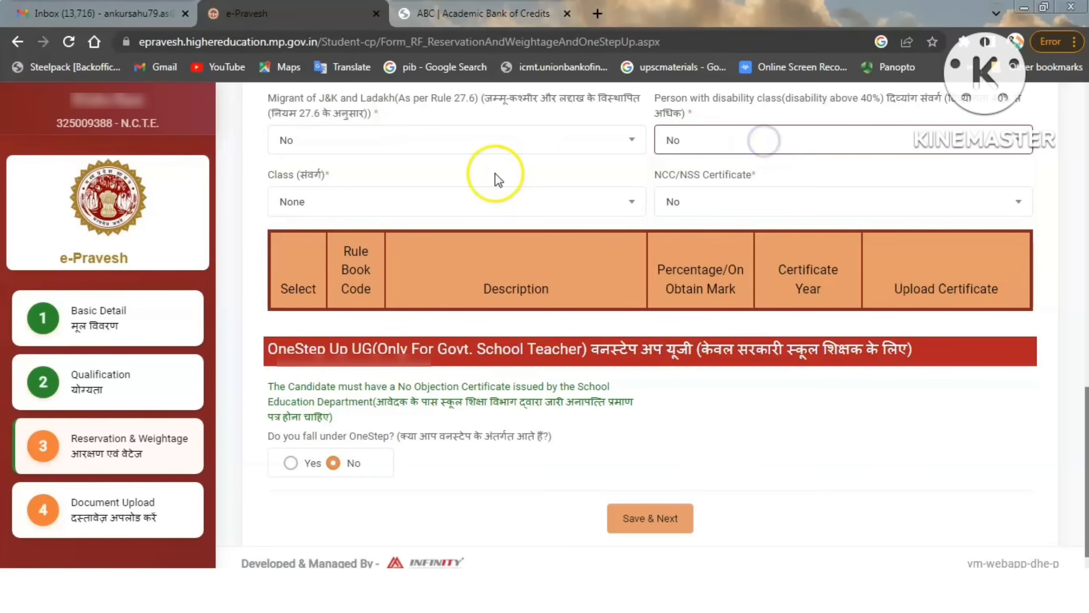
Review the available Class options and the answer options for the NCC/NSS certificate.
left_click(390, 202)
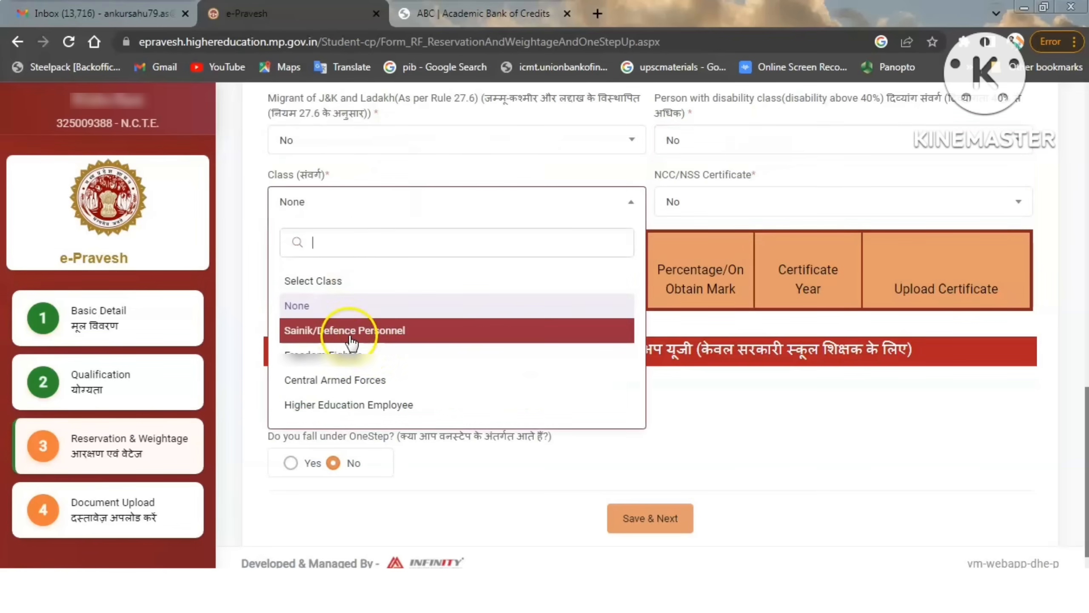
left_click(487, 200)
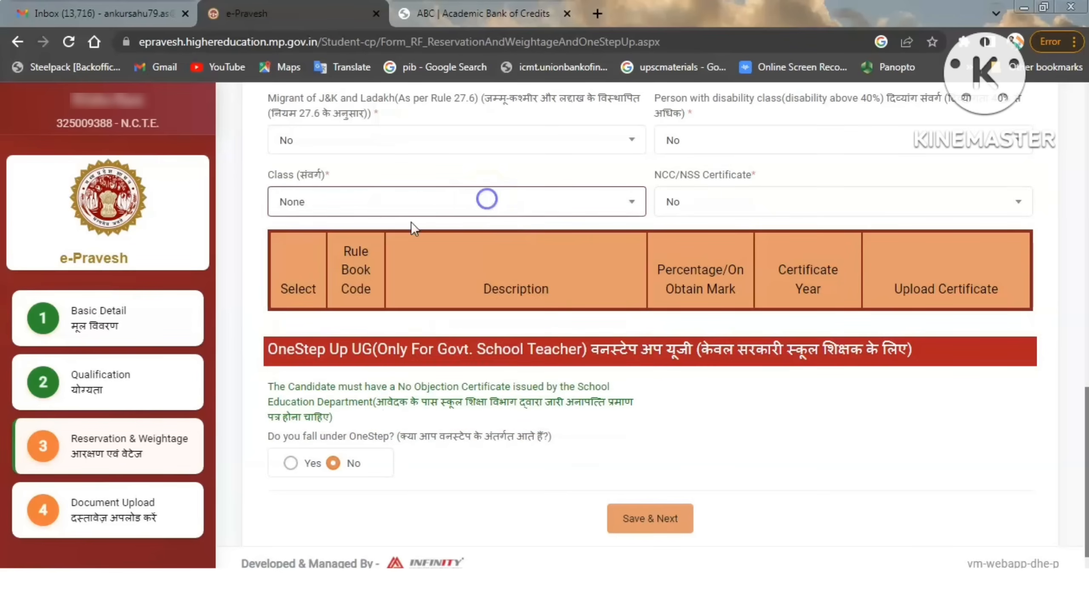
left_click(820, 203)
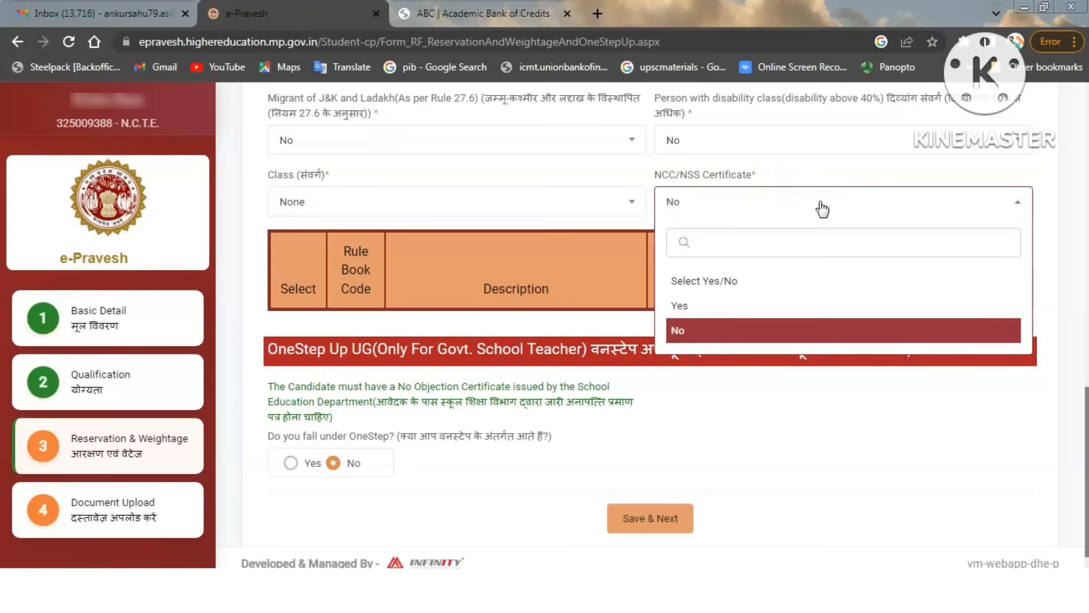
left_click(814, 203)
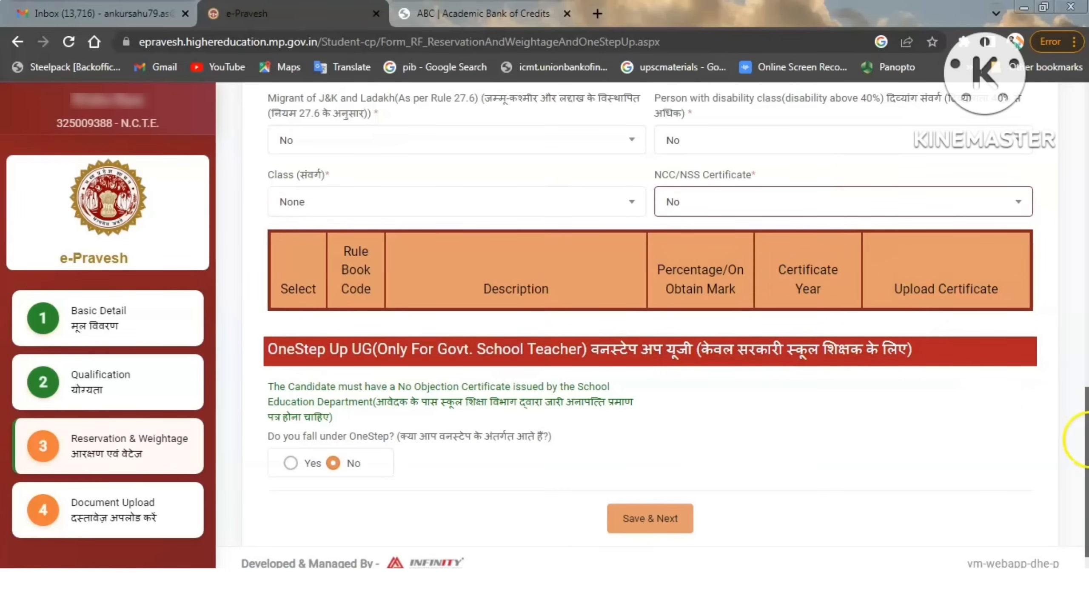
Save the Reservation & Weightage form with OneStep set to No, and save the Document Upload form.
scroll(1072, 438, "down", 2)
left_click(434, 279)
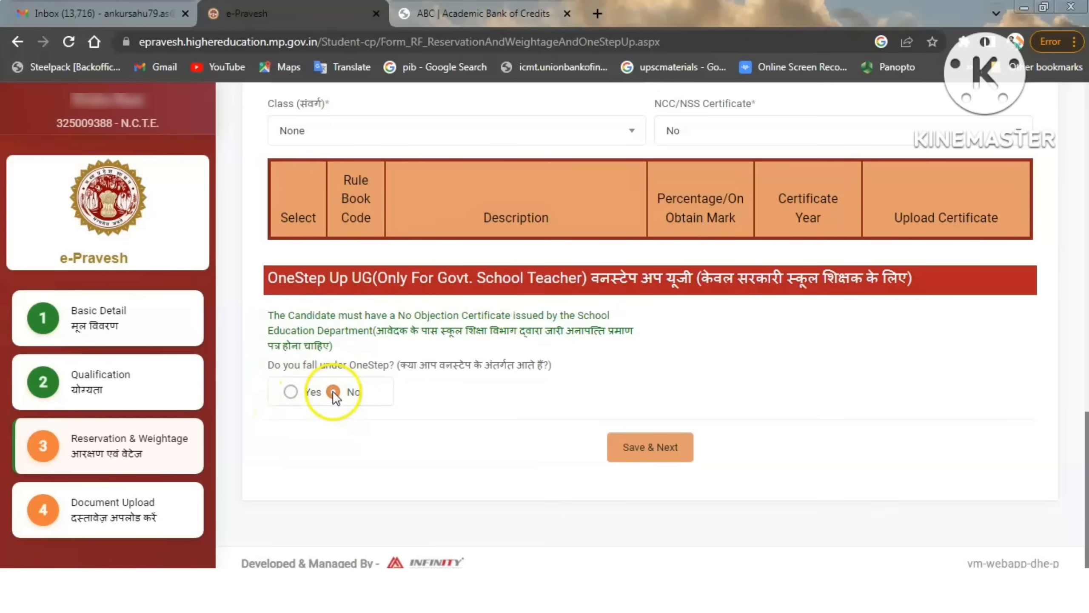
left_click(650, 451)
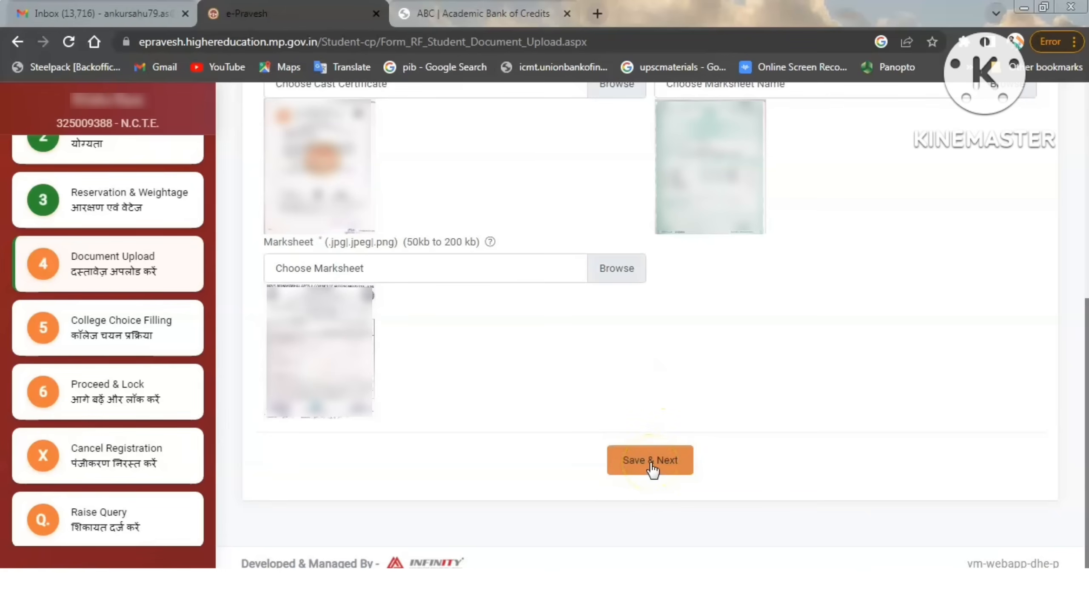
left_click(651, 463)
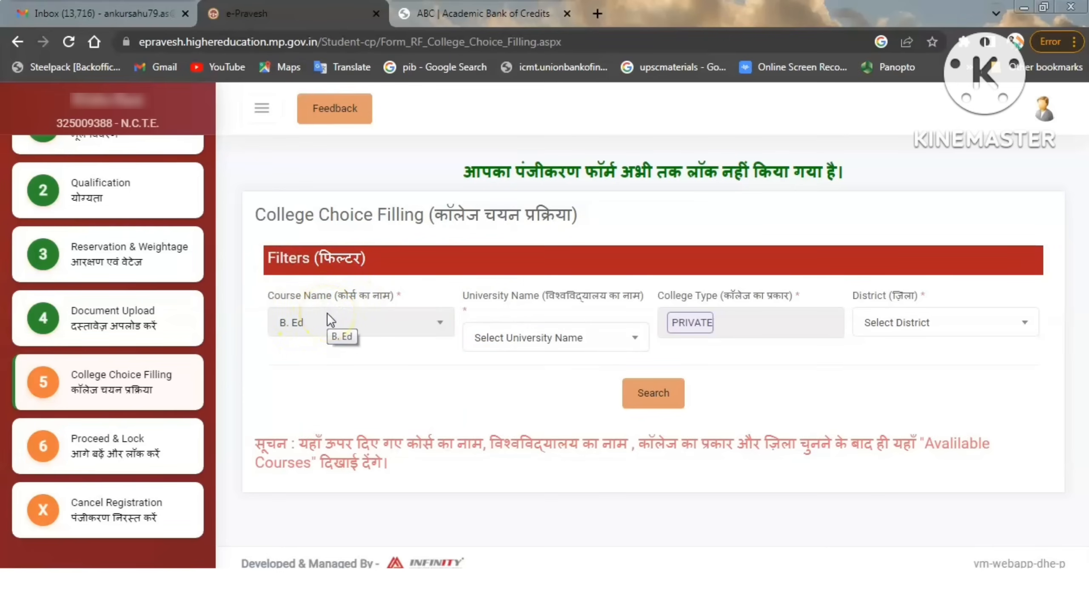
Choose Rani Awantibai Lodhi Vishwavidyalaya, Sagar as the university for the B.Ed college choice filter.
left_click(585, 342)
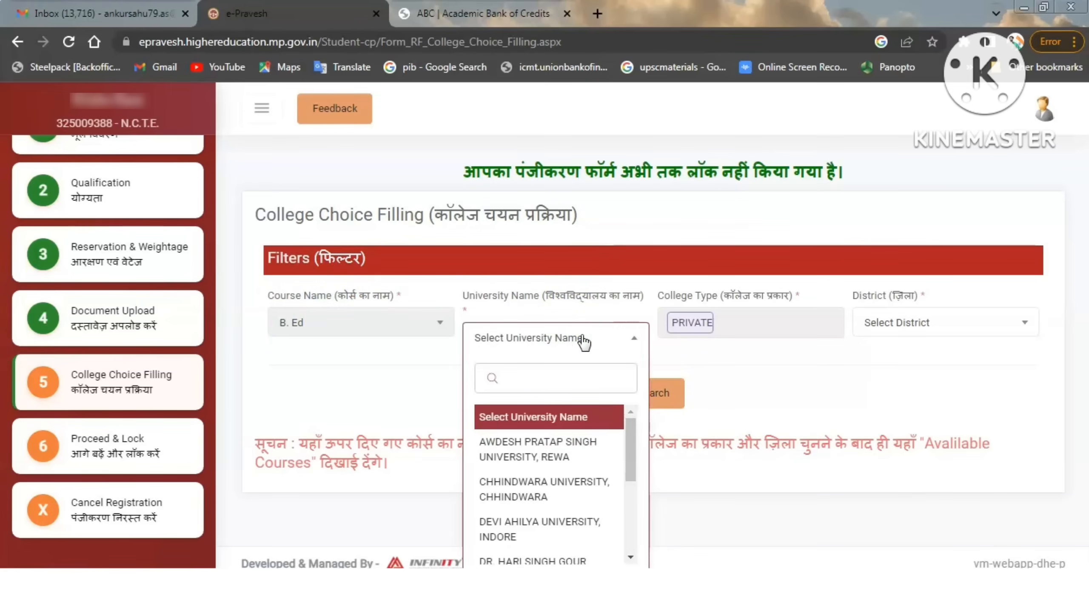
left_click_drag(631, 428, 629, 522)
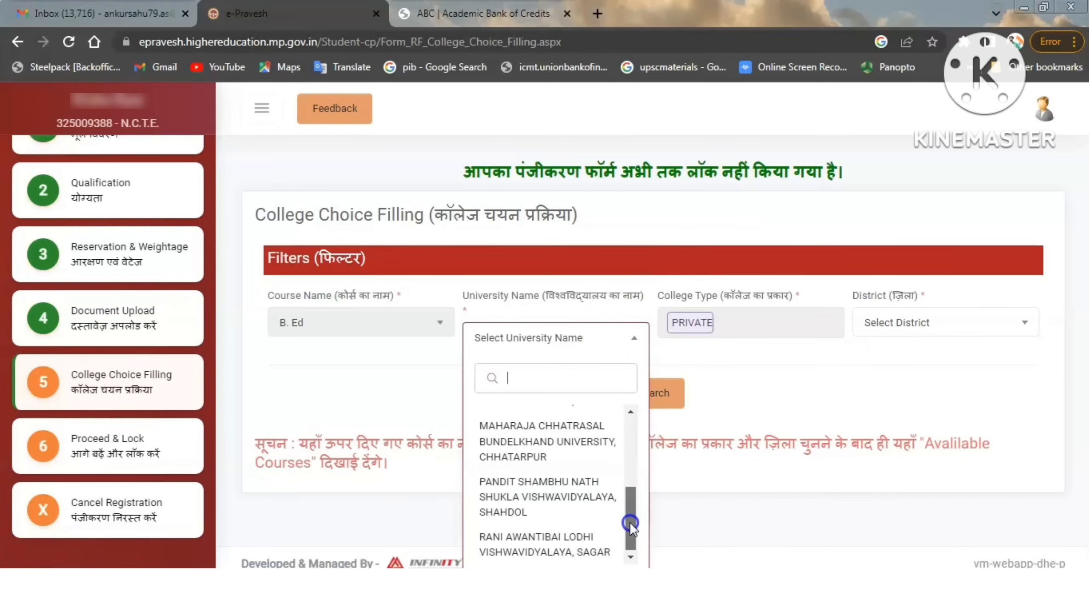
left_click(557, 533)
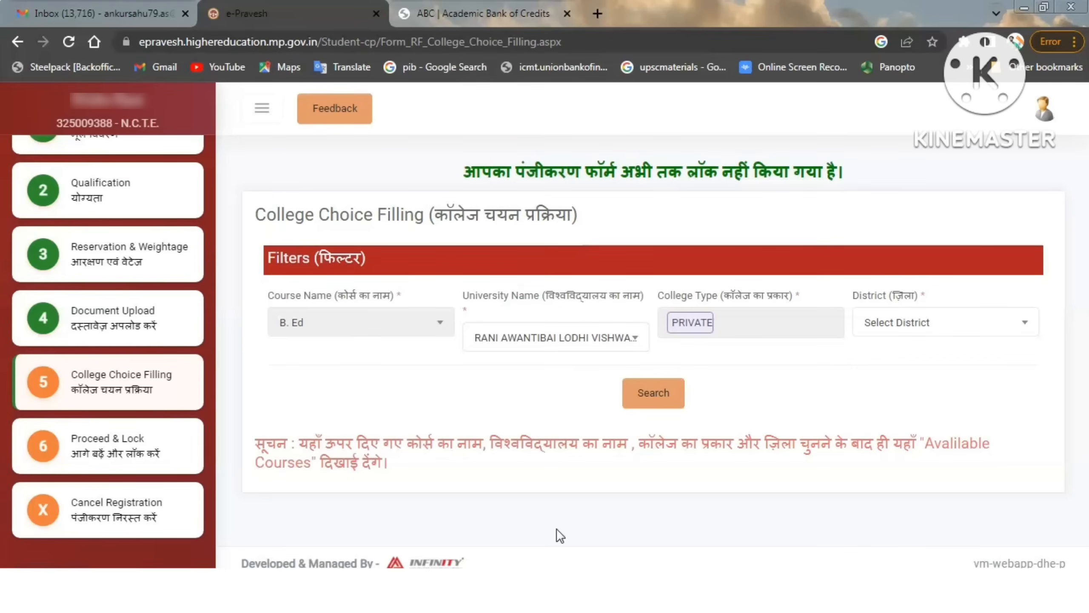
Set the college choice district filter to Damoh and search for the available private B.Ed colleges.
left_click(706, 325)
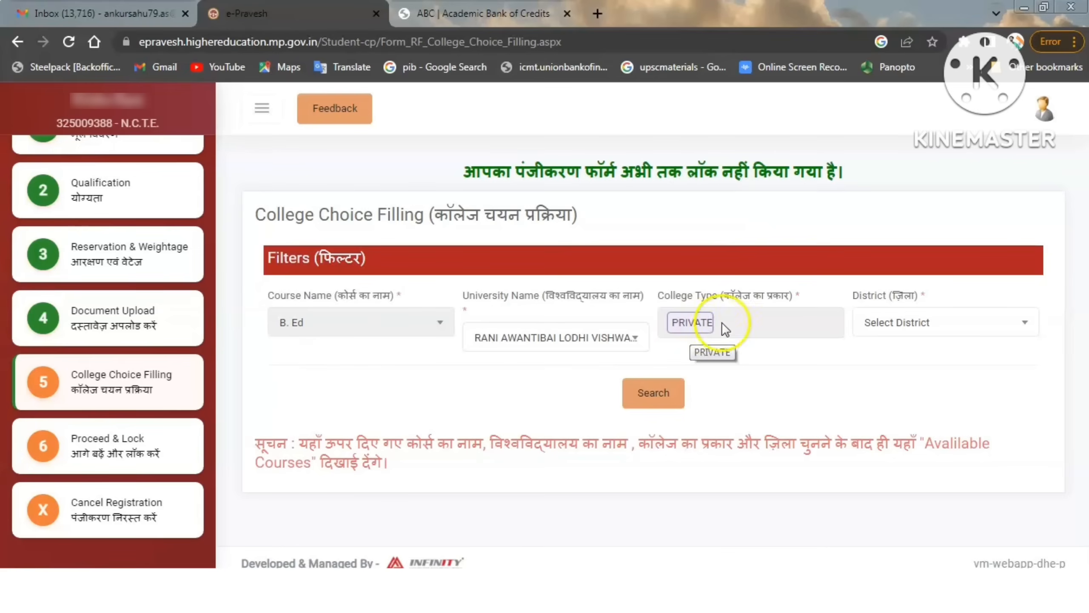
left_click(942, 325)
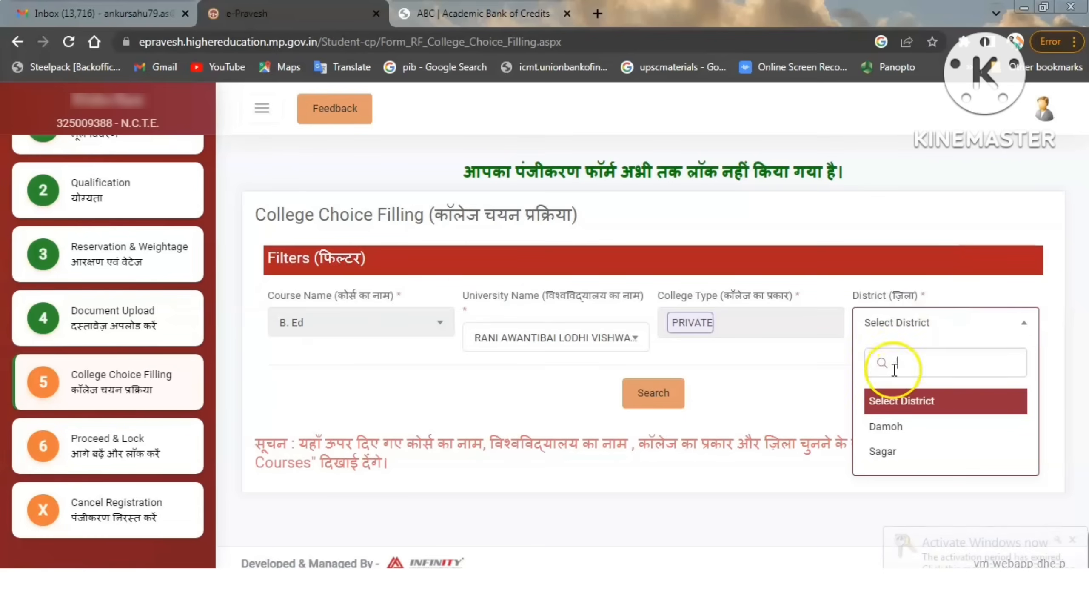
left_click(916, 426)
left_click(654, 396)
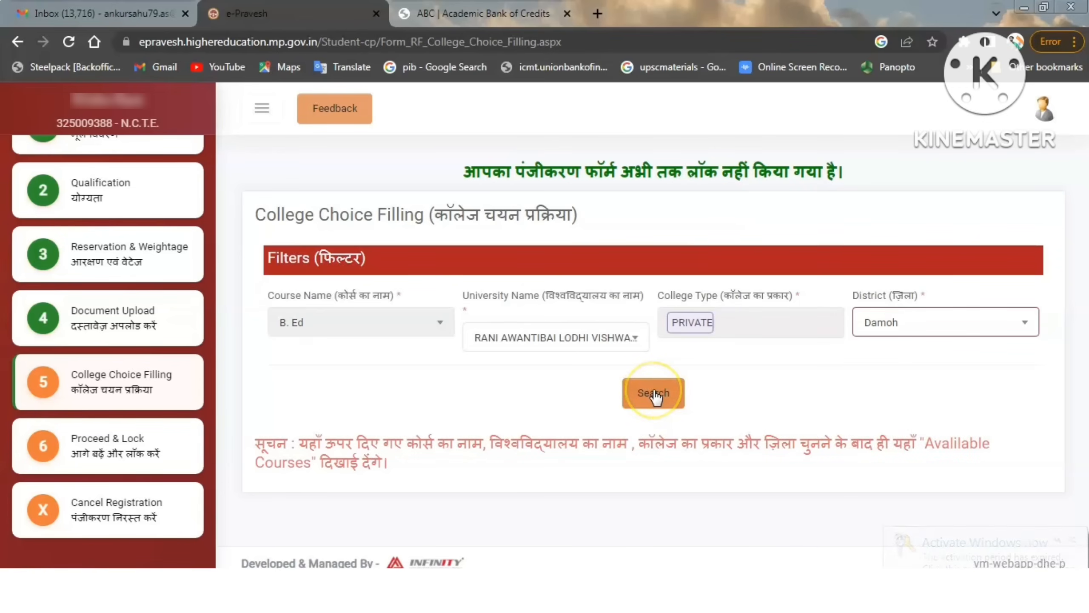
left_click(654, 390)
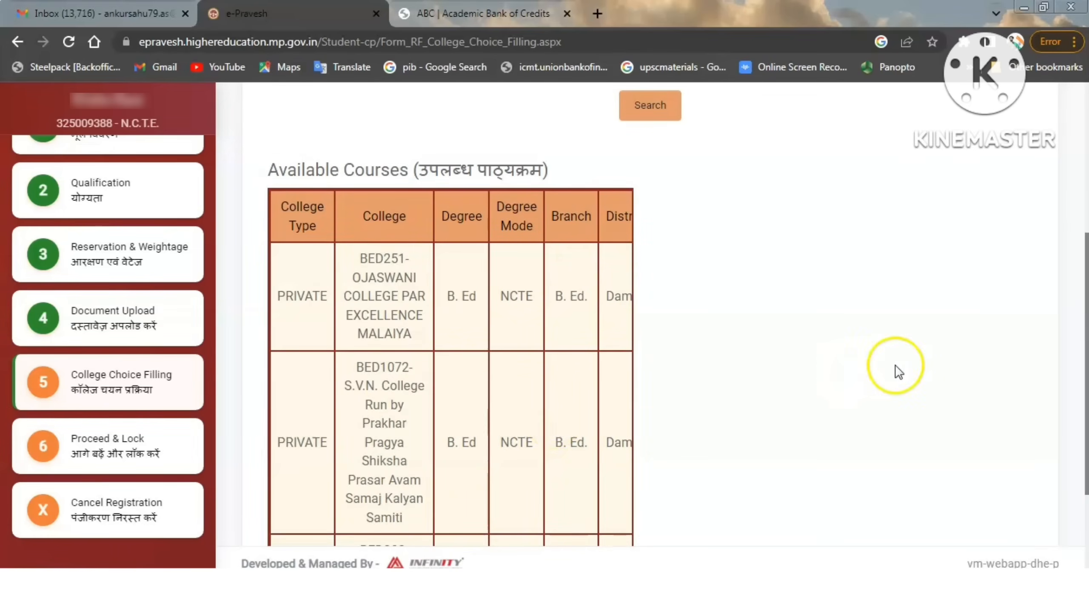
Add BED251-Ojaswani College Par Excellence Malaiya to the Applied For list and save the choice.
left_click_drag(1081, 330, 1087, 381)
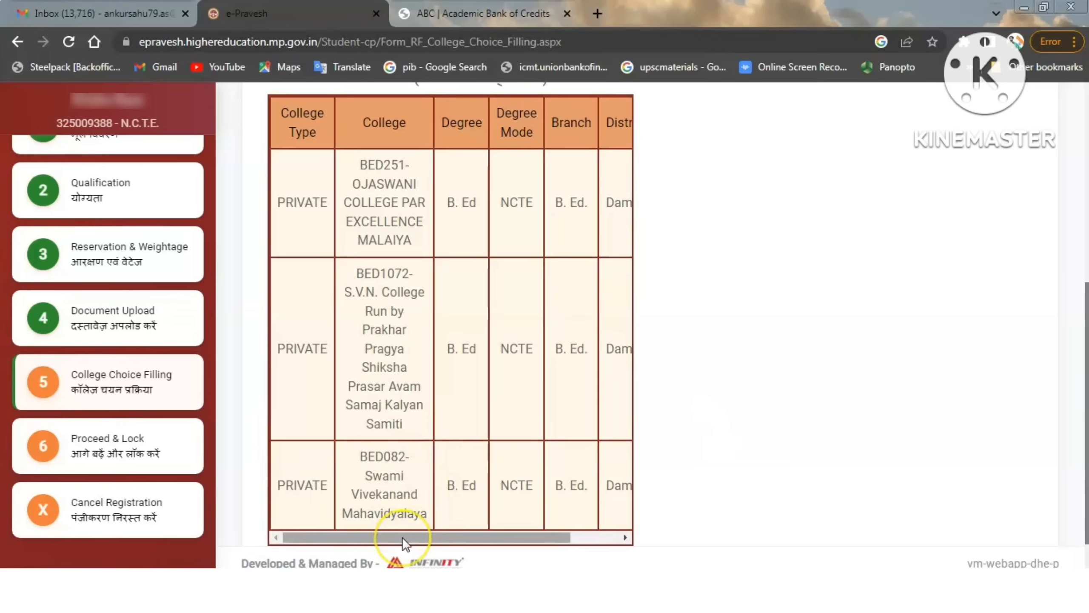
left_click_drag(402, 537, 468, 538)
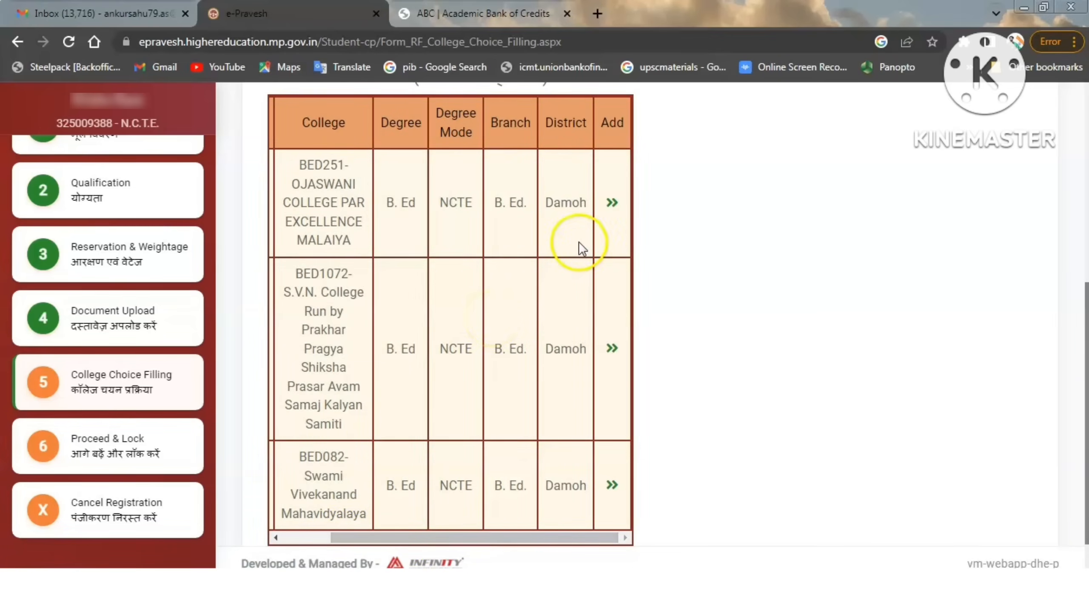
left_click(612, 203)
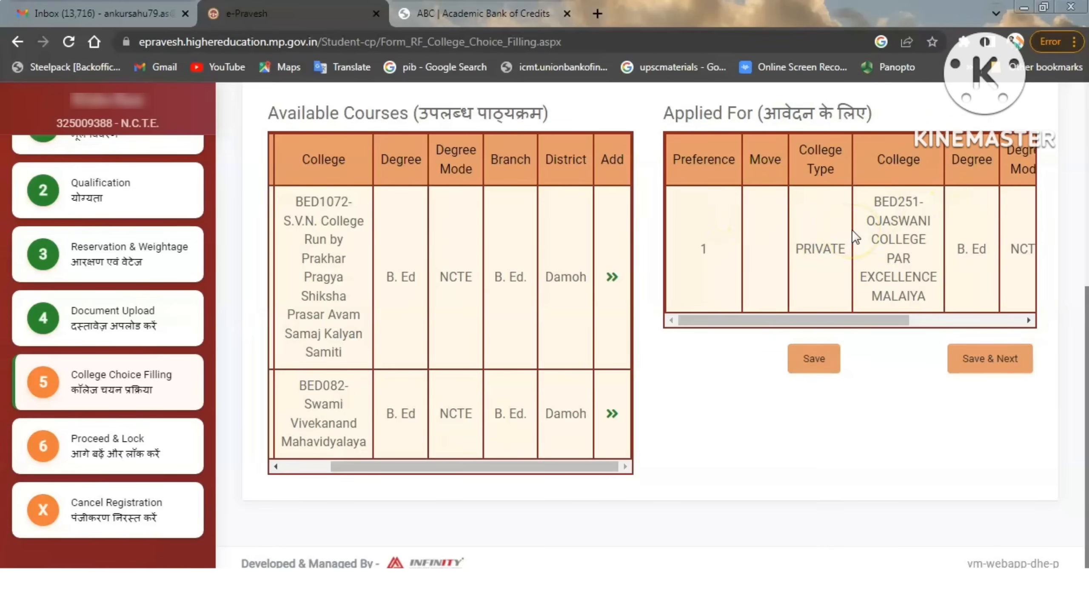
left_click_drag(1087, 345, 1087, 314)
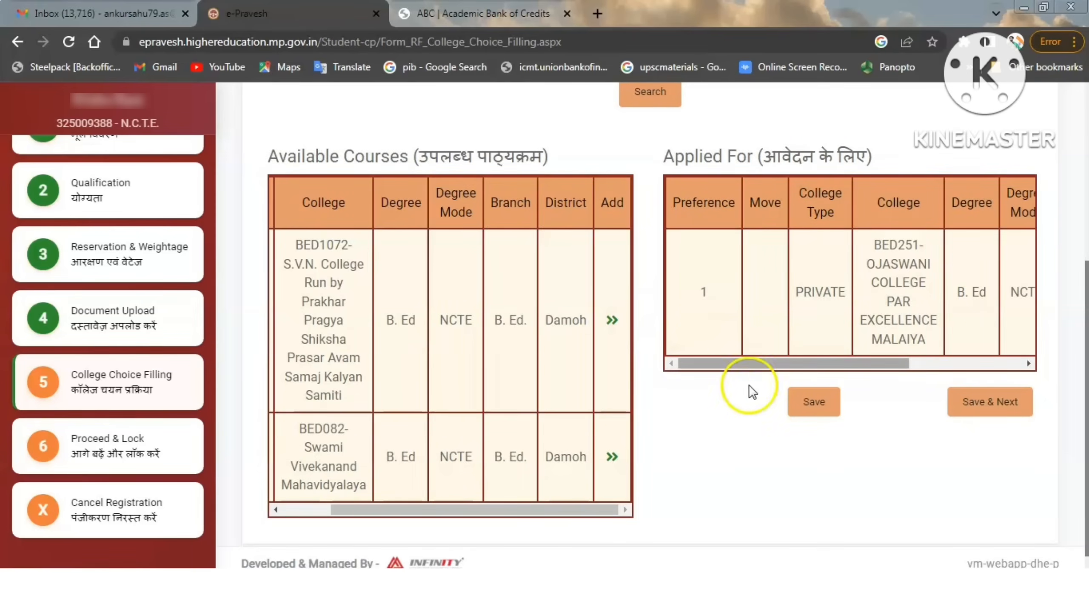
left_click(816, 408)
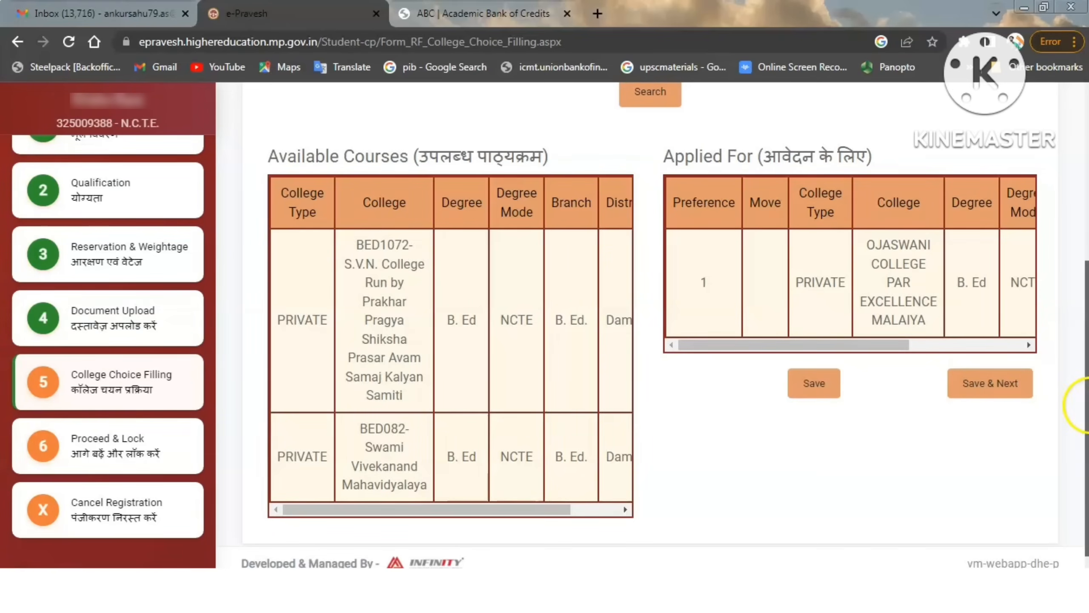
Search for private B.Ed colleges in Sagar district and look through the available courses.
left_click_drag(1085, 401, 1085, 298)
left_click(904, 203)
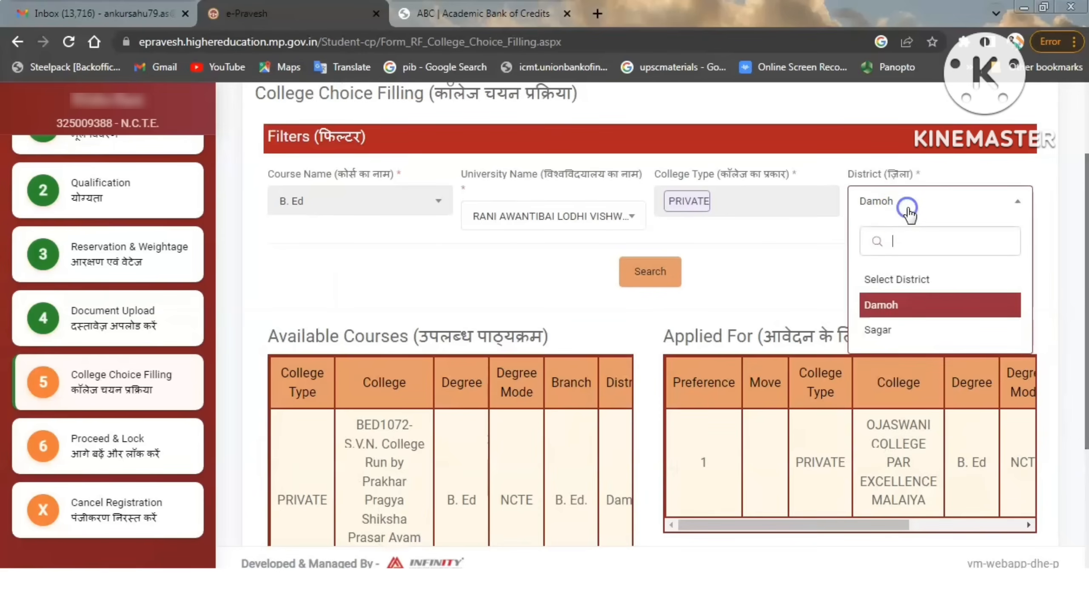
left_click(887, 330)
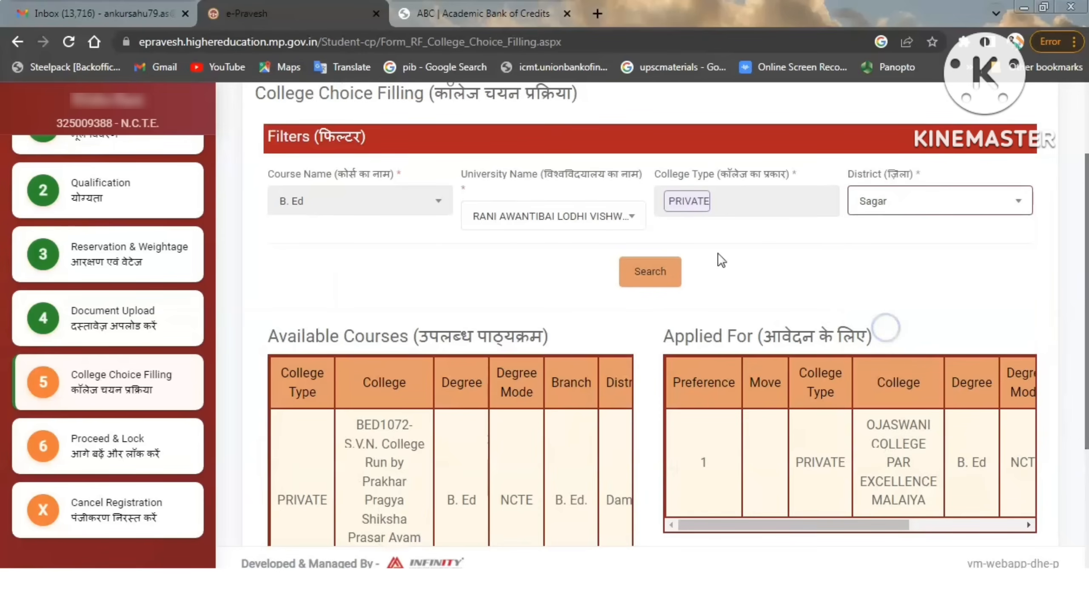
left_click(651, 269)
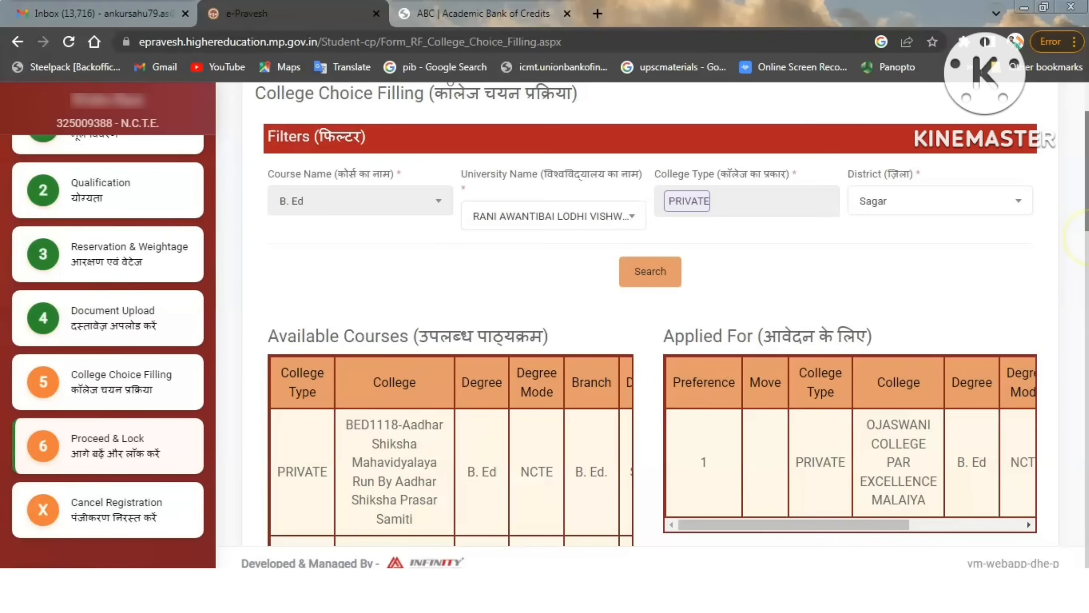
left_click_drag(1088, 195, 1087, 279)
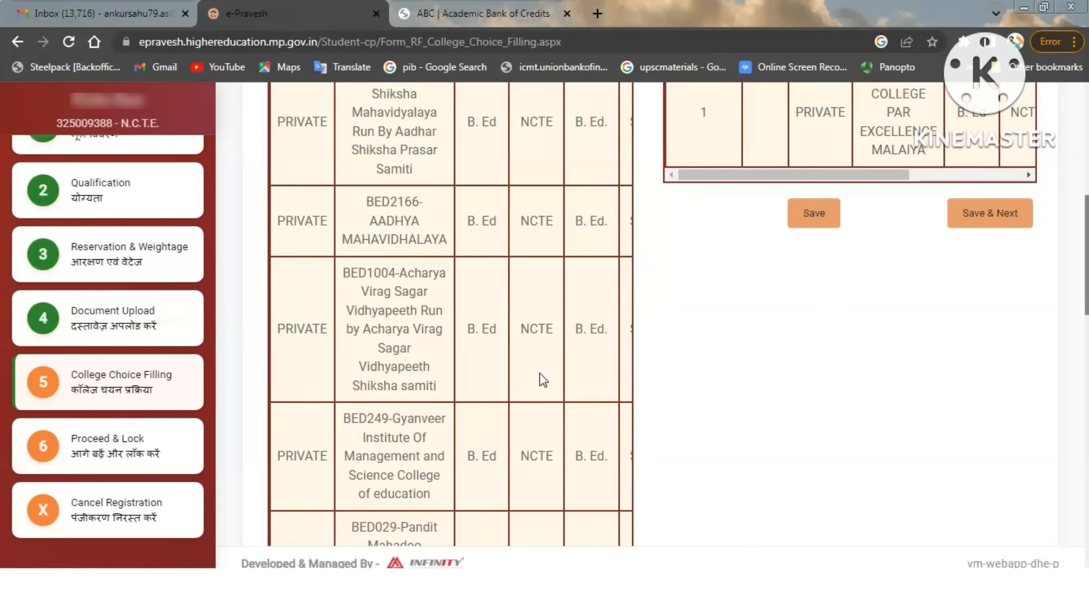
left_click_drag(1088, 276, 1087, 254)
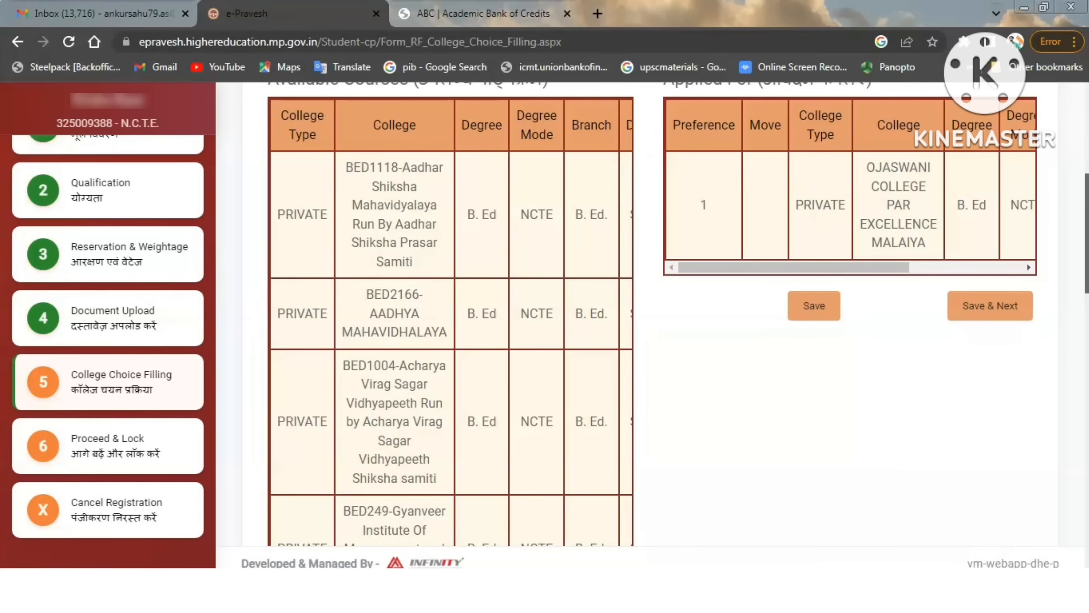
left_click_drag(1088, 230, 1088, 222)
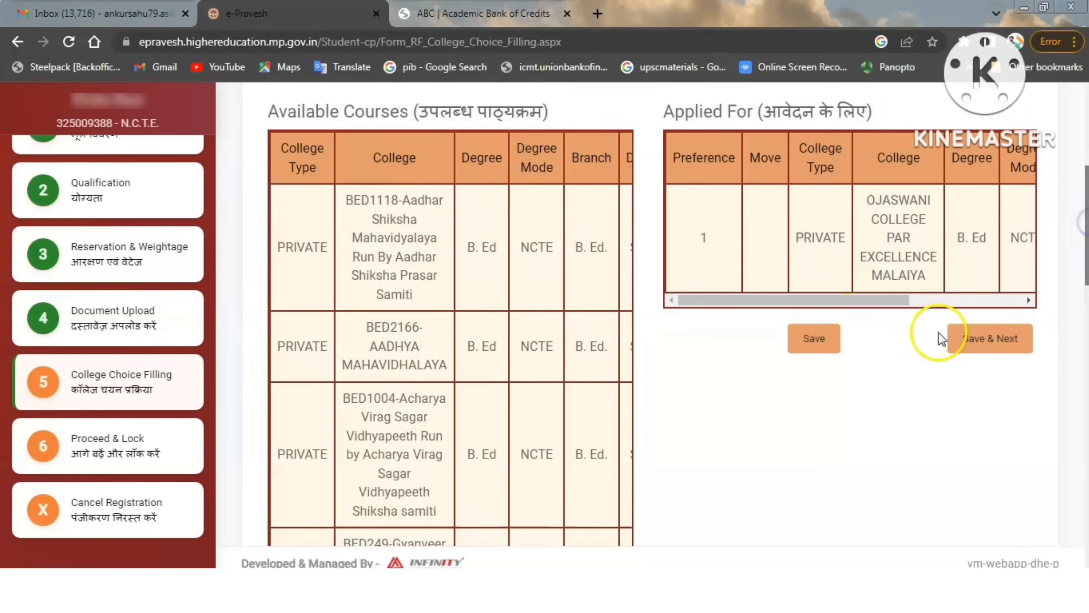
Save the college choices to proceed, and review the registration details together with the payment and form status.
left_click(982, 339)
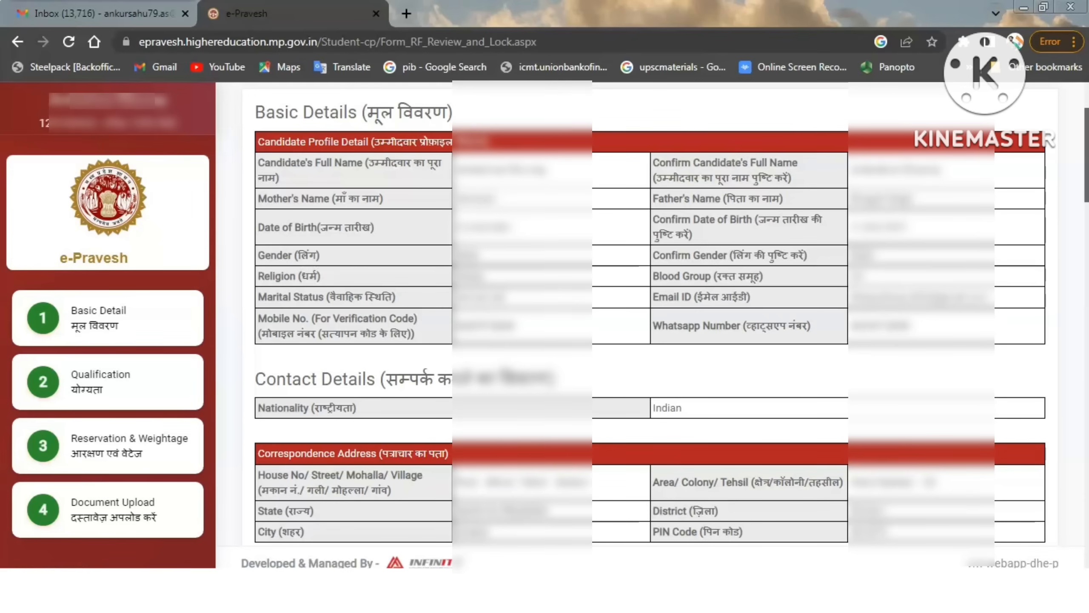
left_click_drag(1085, 138, 1085, 556)
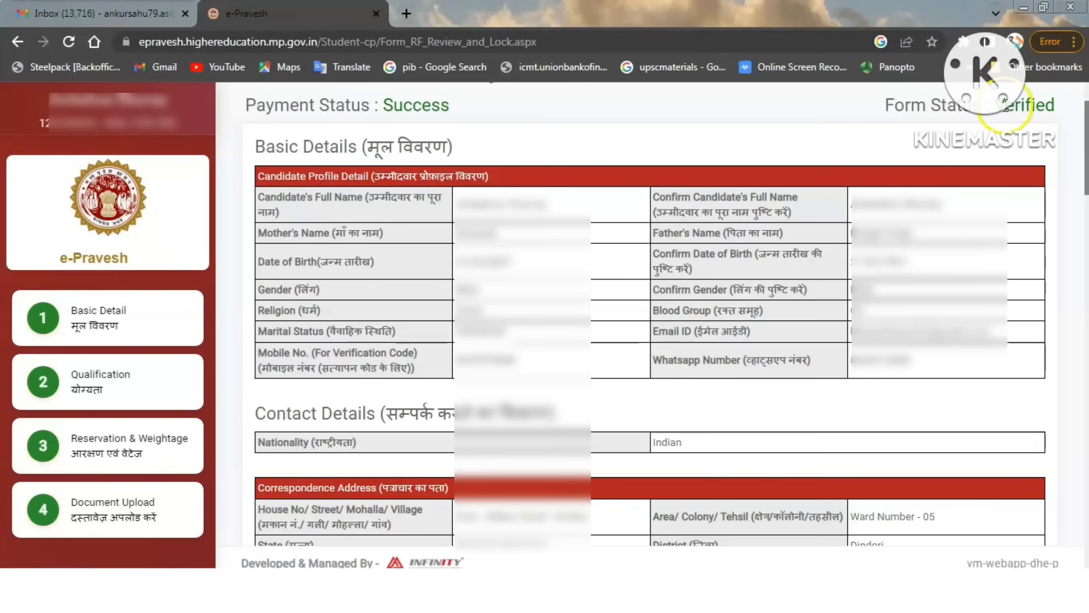
left_click(1018, 108)
left_click(1019, 107)
left_click(1020, 108)
left_click(1053, 94)
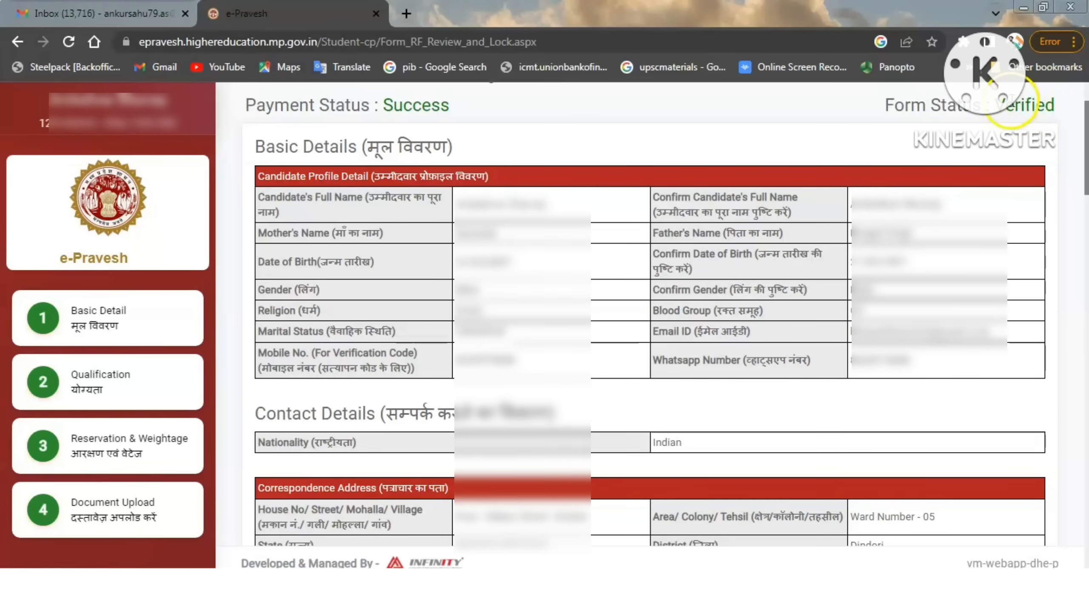